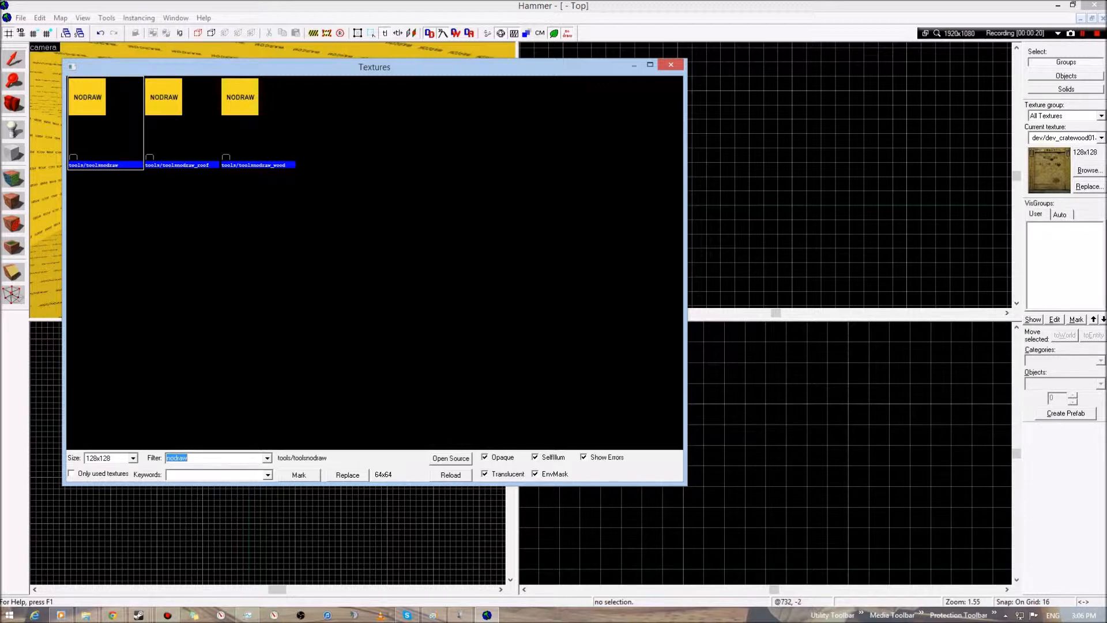
# Step: Filter the texture browser for wall and plaster materials and pick plaster/offwllc as the current texture
pyautogui.write('off')
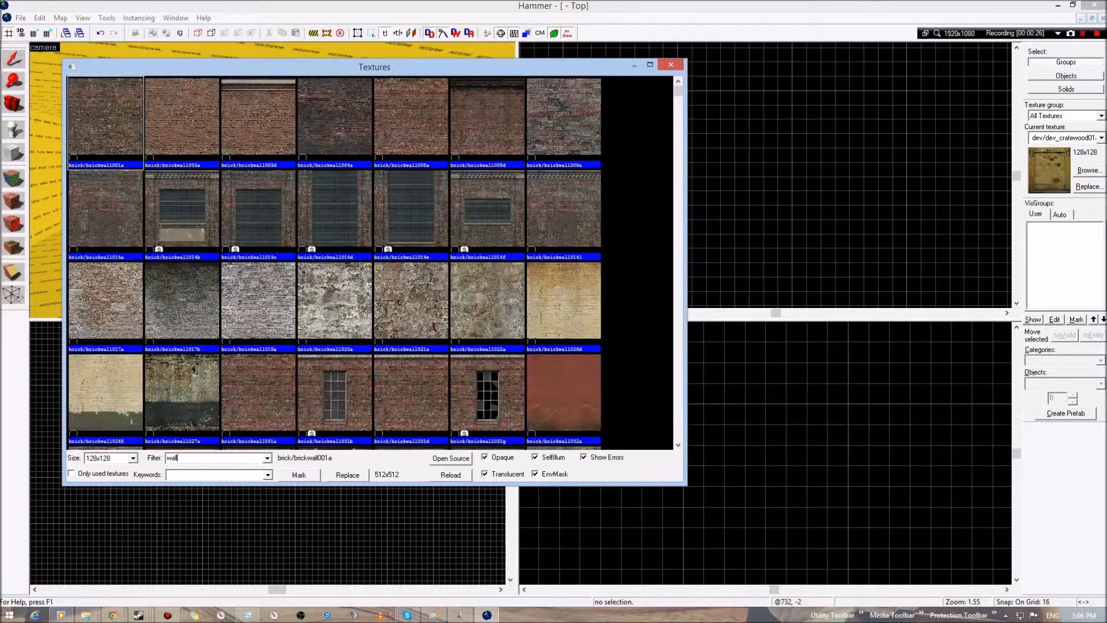
pyautogui.scroll(-15, 334, 300)
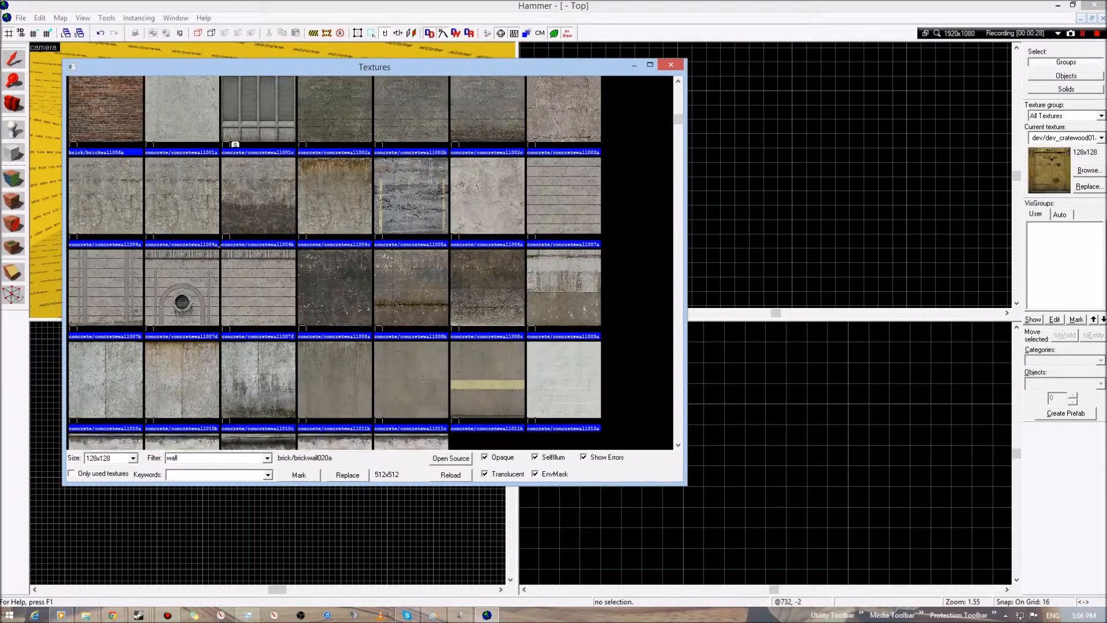
pyautogui.doubleClick(172, 457)
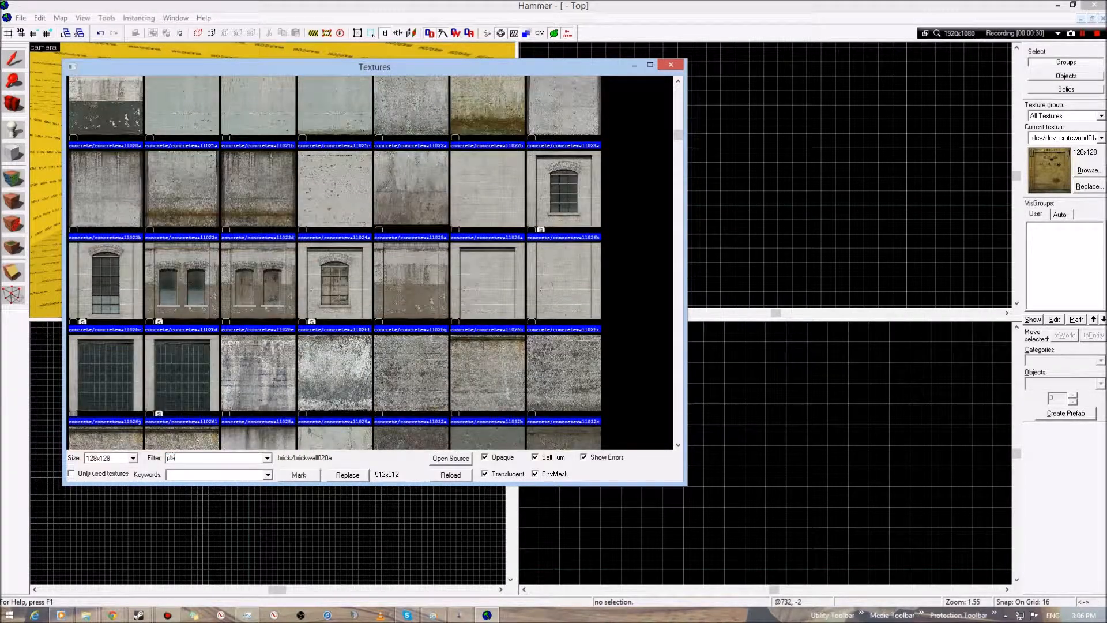
pyautogui.scroll(-8, 334, 299)
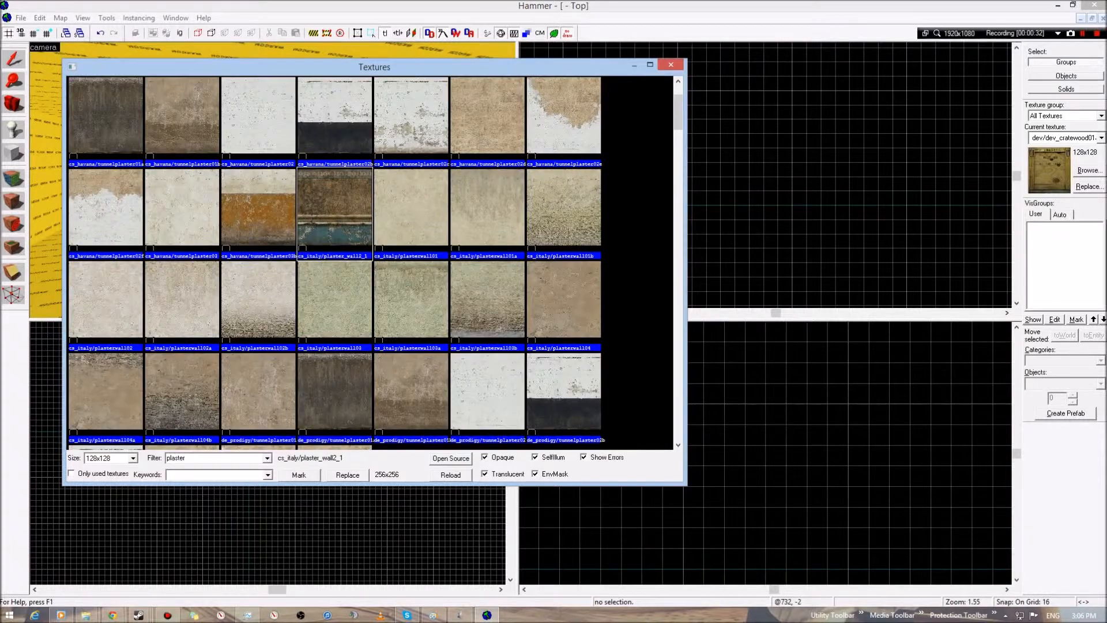
pyautogui.scroll(-10, 335, 300)
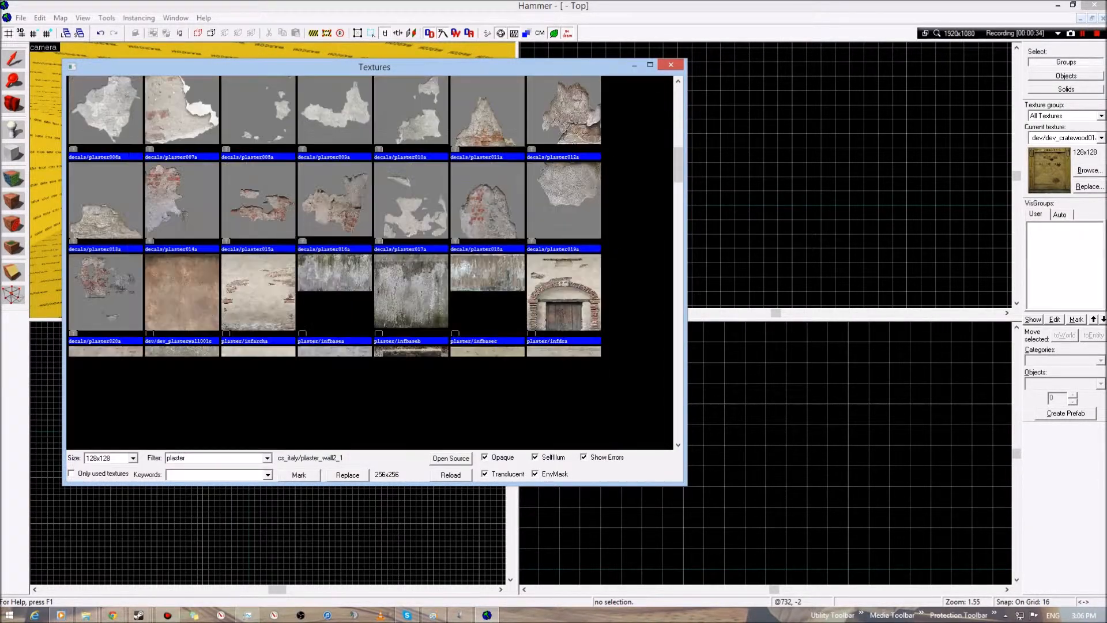
pyautogui.scroll(-2, 335, 259)
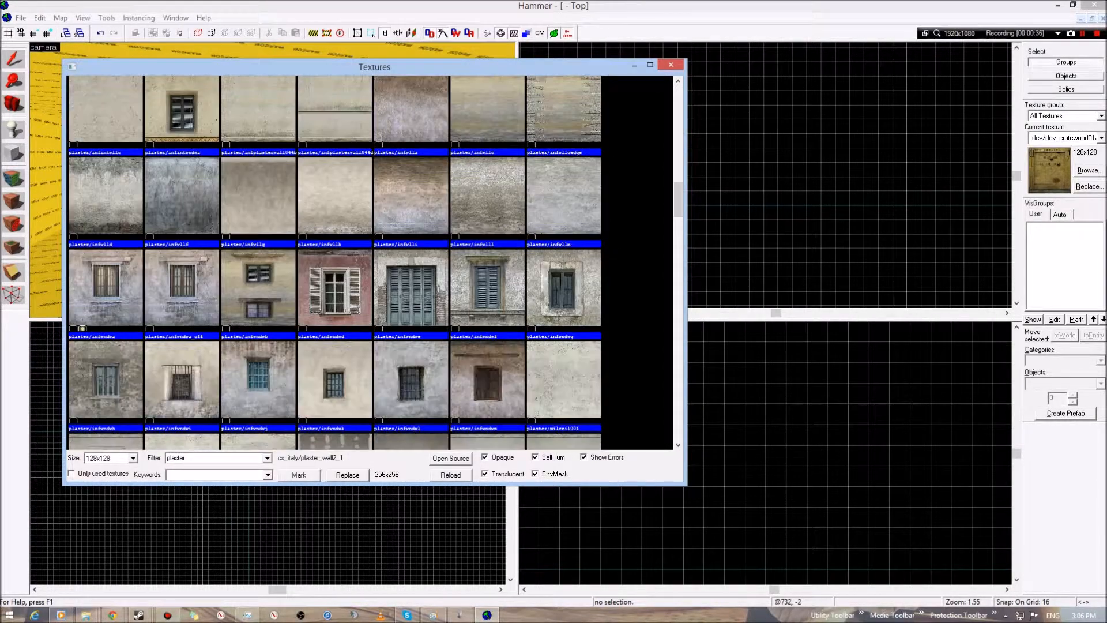
pyautogui.scroll(-3, 487, 288)
pyautogui.click(487, 289)
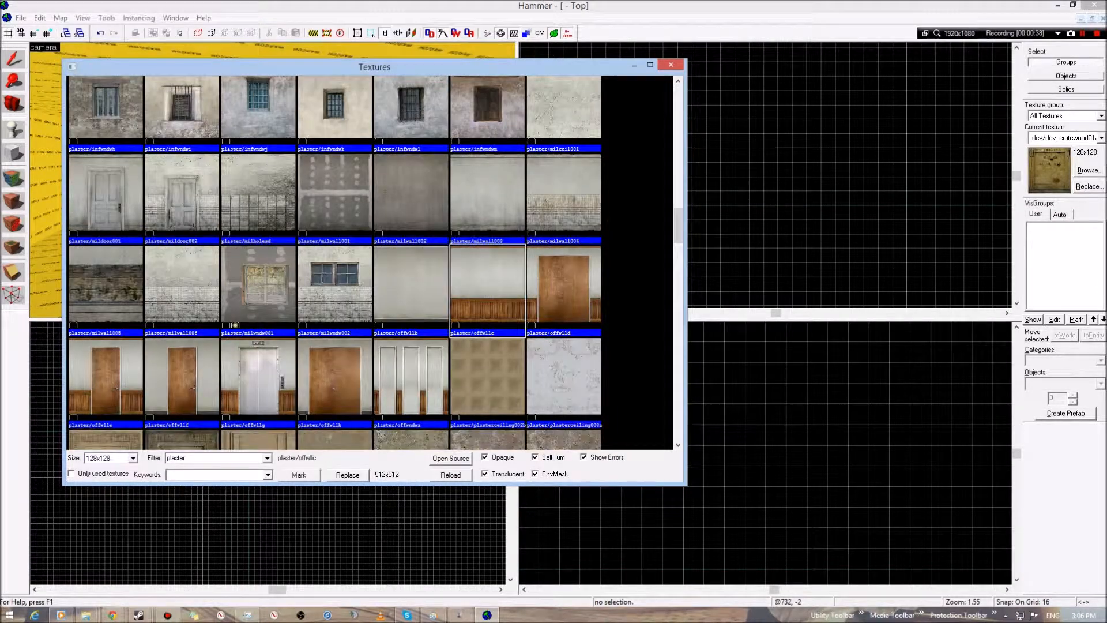
pyautogui.doubleClick(487, 288)
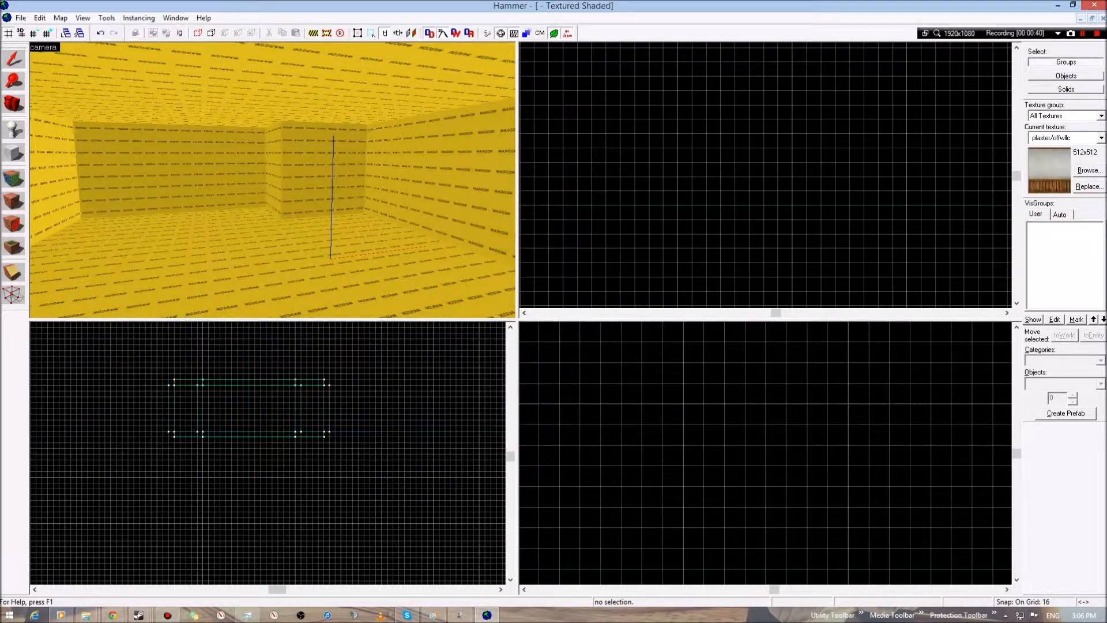
# Step: Apply the plaster/offwllc texture to one wall of the nodraw room with the face texturing tool
pyautogui.hotkey('shift', 'a')
pyautogui.rightClick(231, 173)
pyautogui.press('z')
pyautogui.press('w')
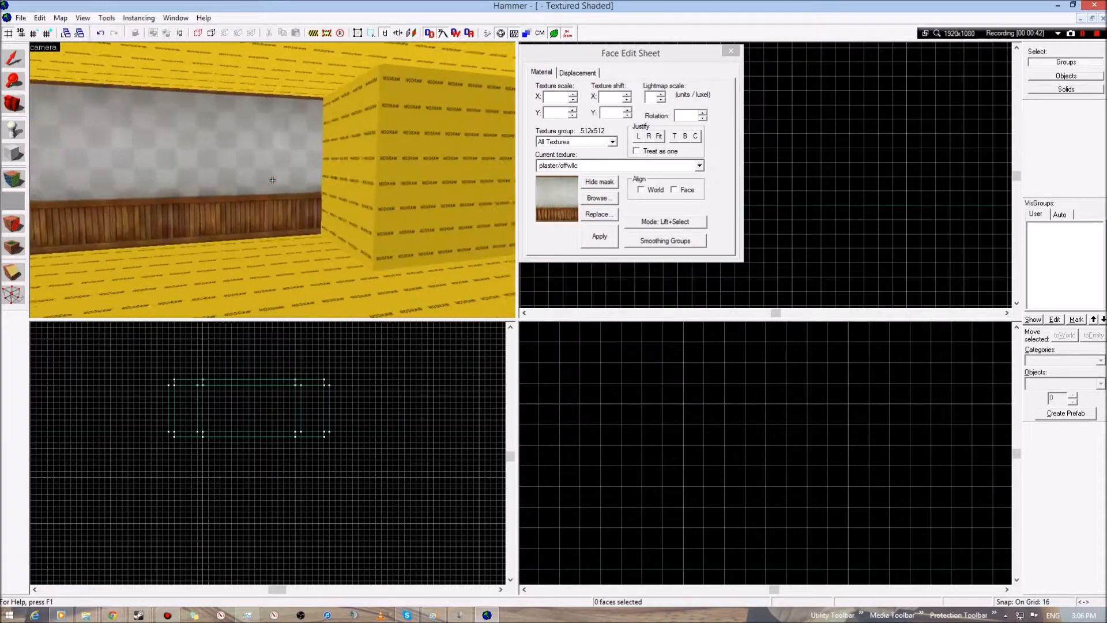
# Step: Switch the camera view to 3D Textured rendering to inspect the textured wall without shading
pyautogui.press('a')
pyautogui.press('d')
pyautogui.press('a')
pyautogui.press('s')
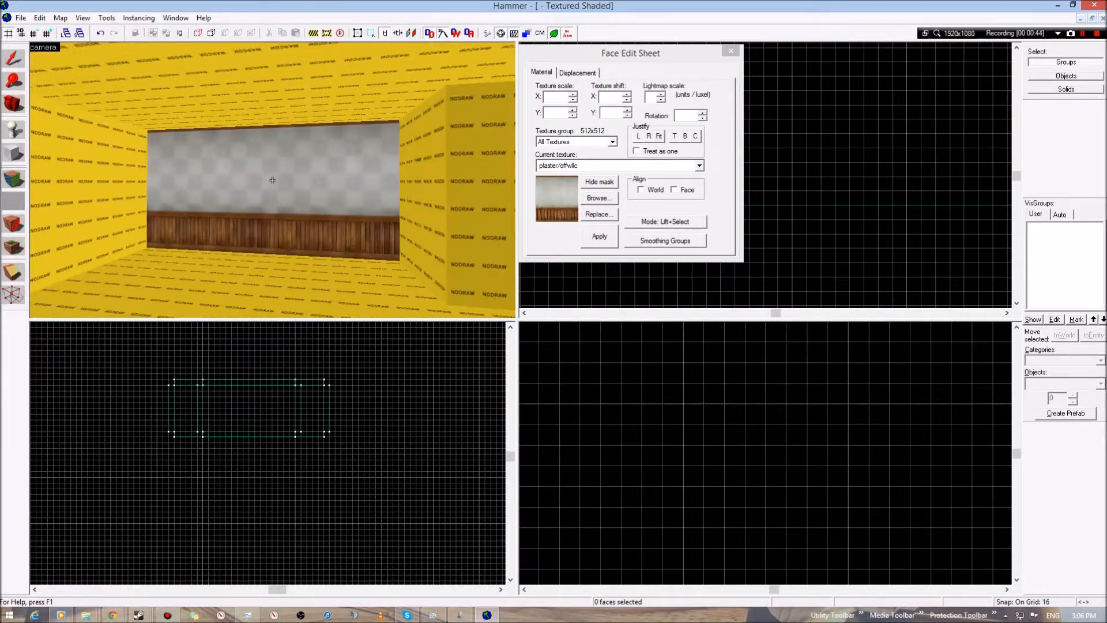
pyautogui.press('a')
pyautogui.click(43, 47)
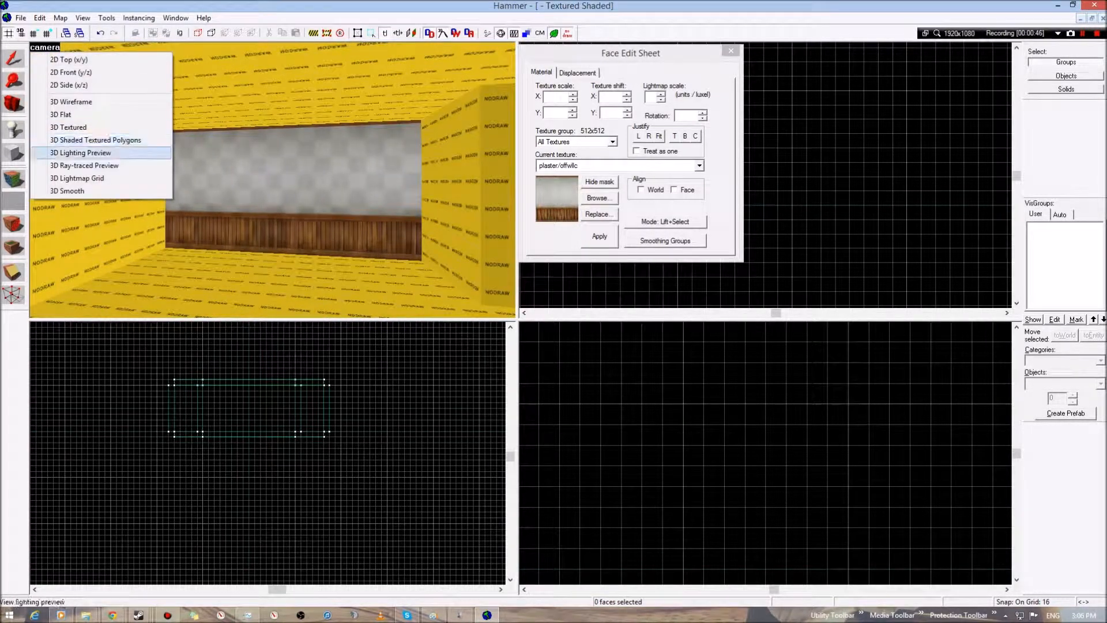
pyautogui.click(69, 127)
pyautogui.press('w')
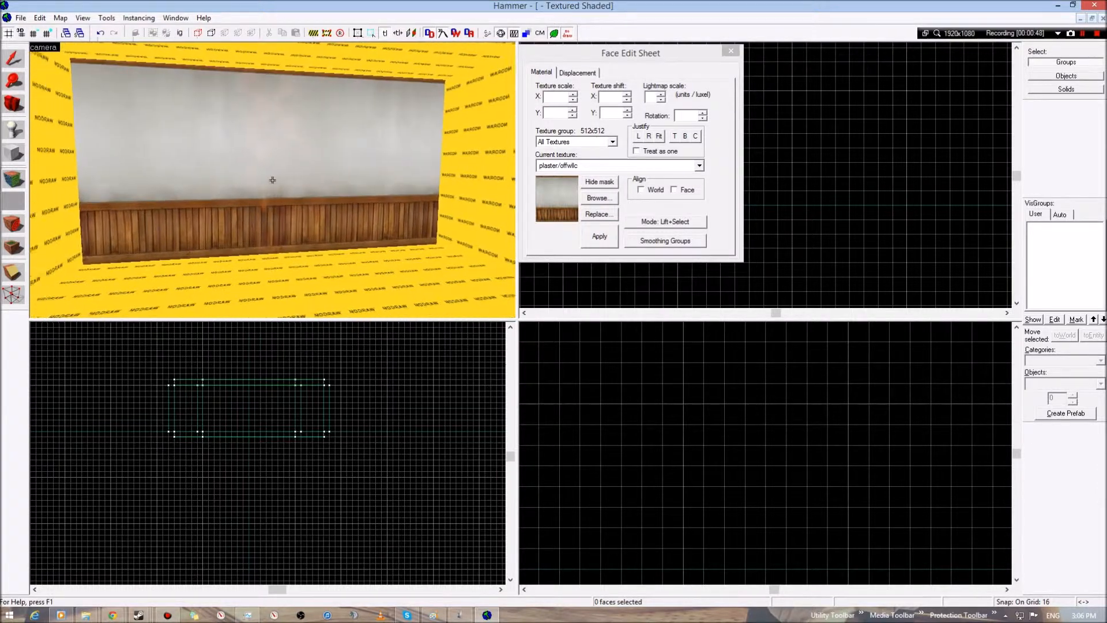
pyautogui.press('s')
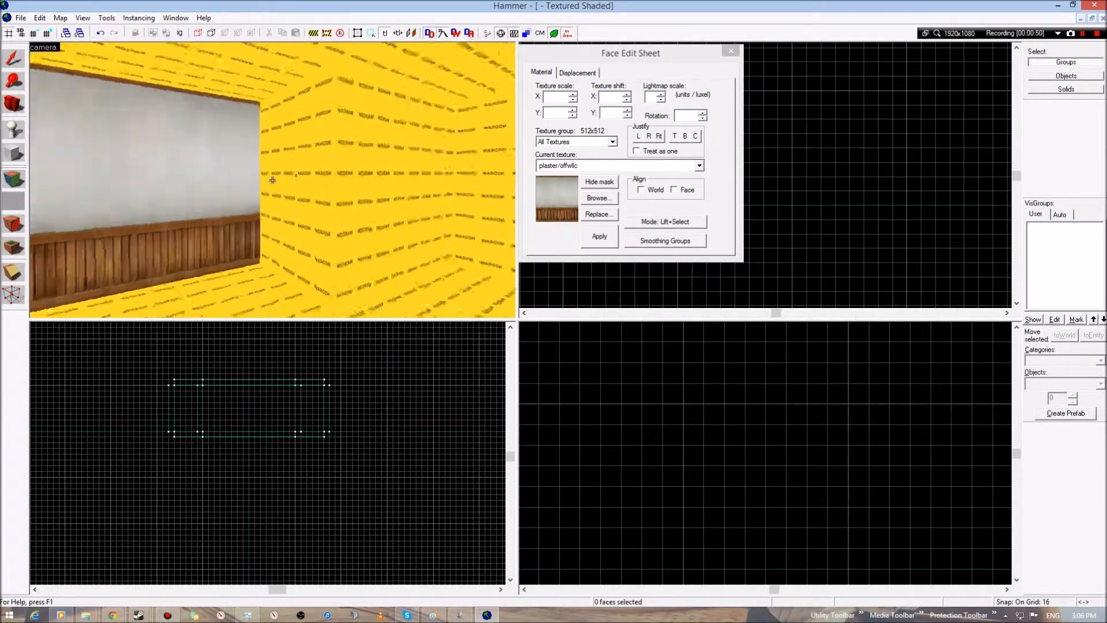
# Step: Apply the plaster/offwllc texture to the room's remaining wall faces, including those around the recessed corners
pyautogui.press('d')
pyautogui.rightClick(272, 180)
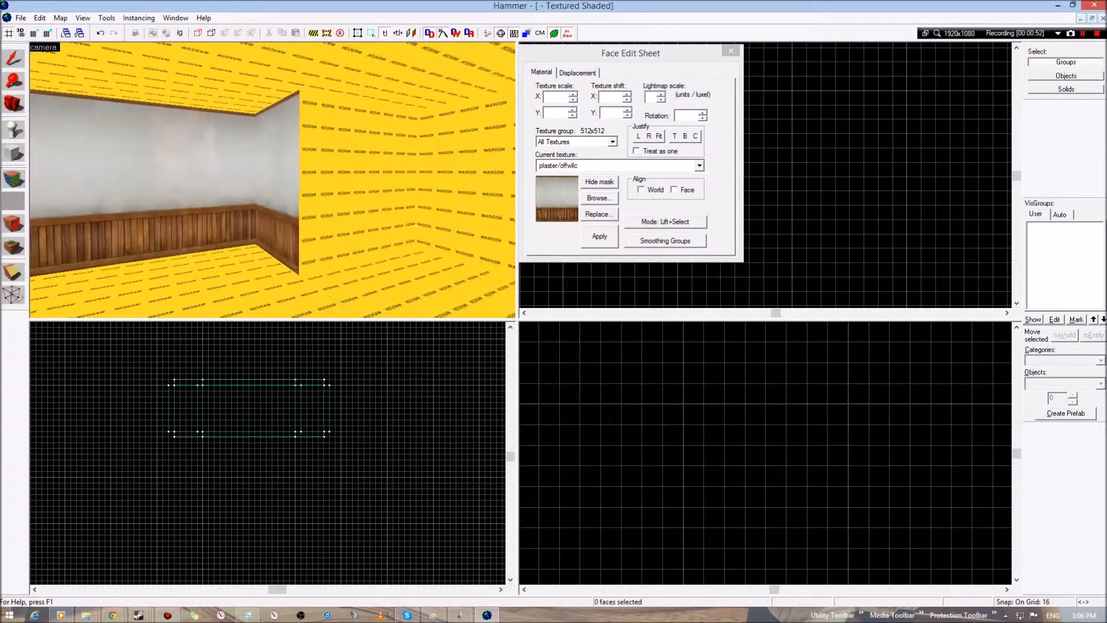
pyautogui.rightClick(272, 180)
pyautogui.rightClick(272, 180)
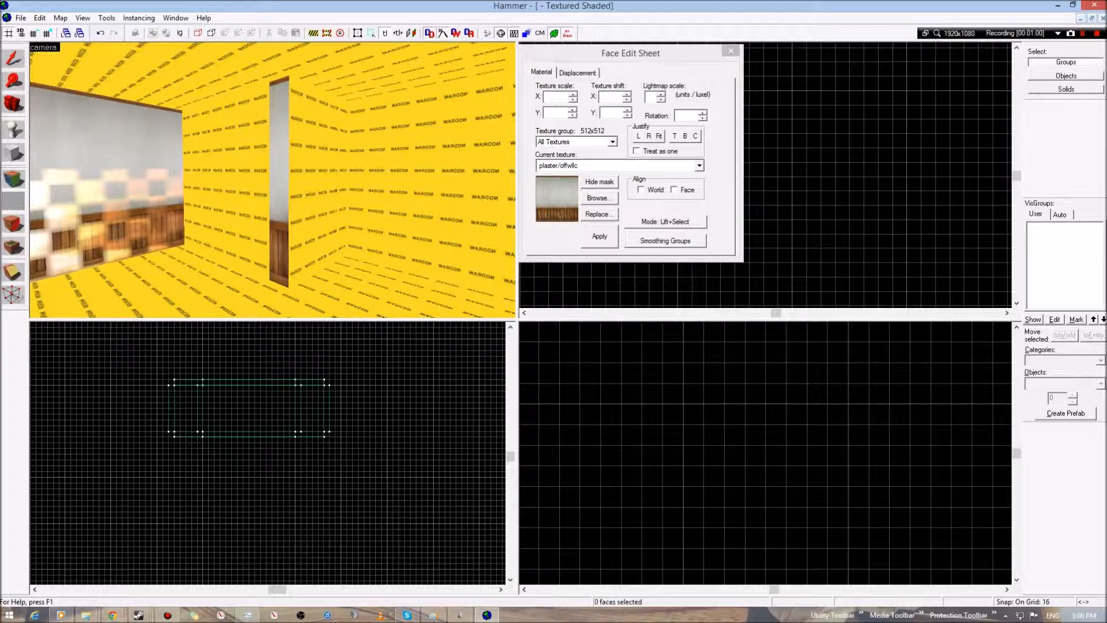
pyautogui.press('w')
pyautogui.press('w')
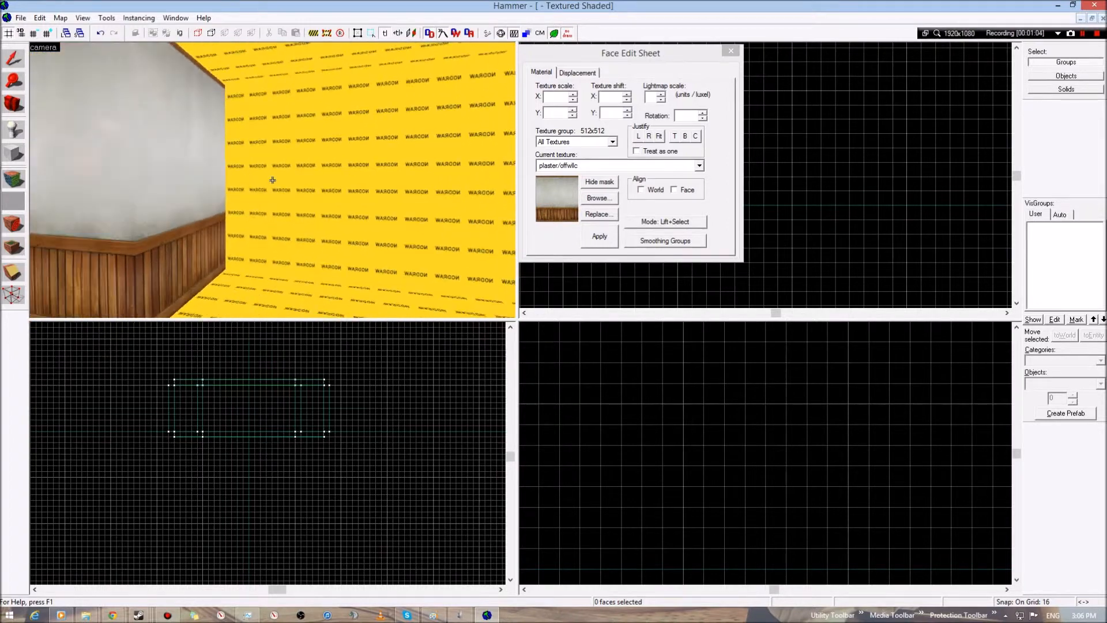
pyautogui.press('w')
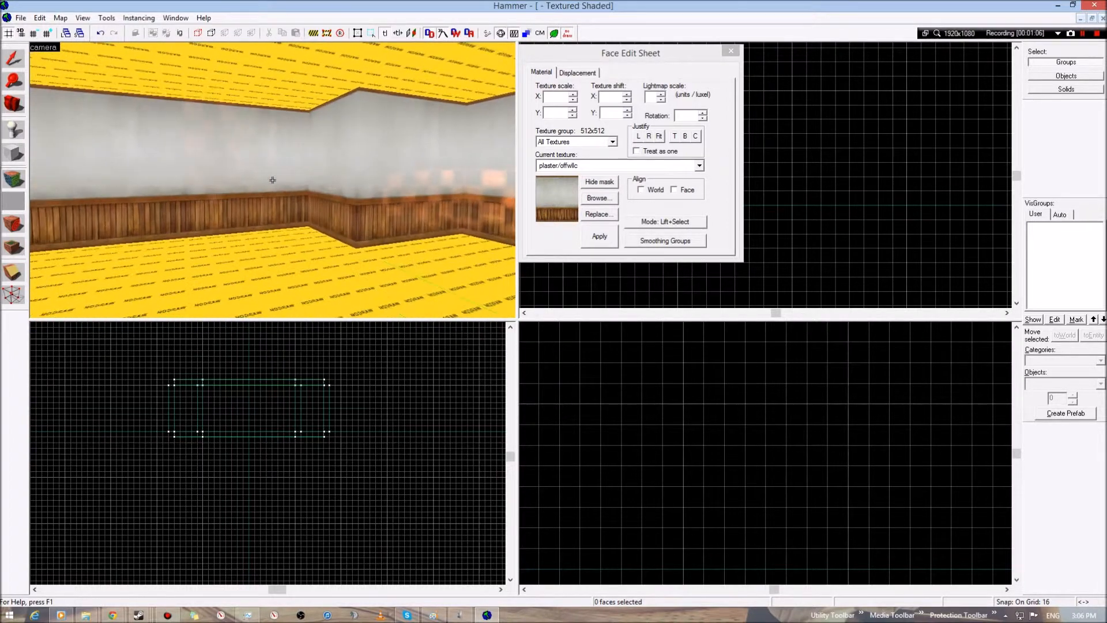
pyautogui.click(598, 198)
pyautogui.moveTo(374, 67); pyautogui.dragTo(359, 175)
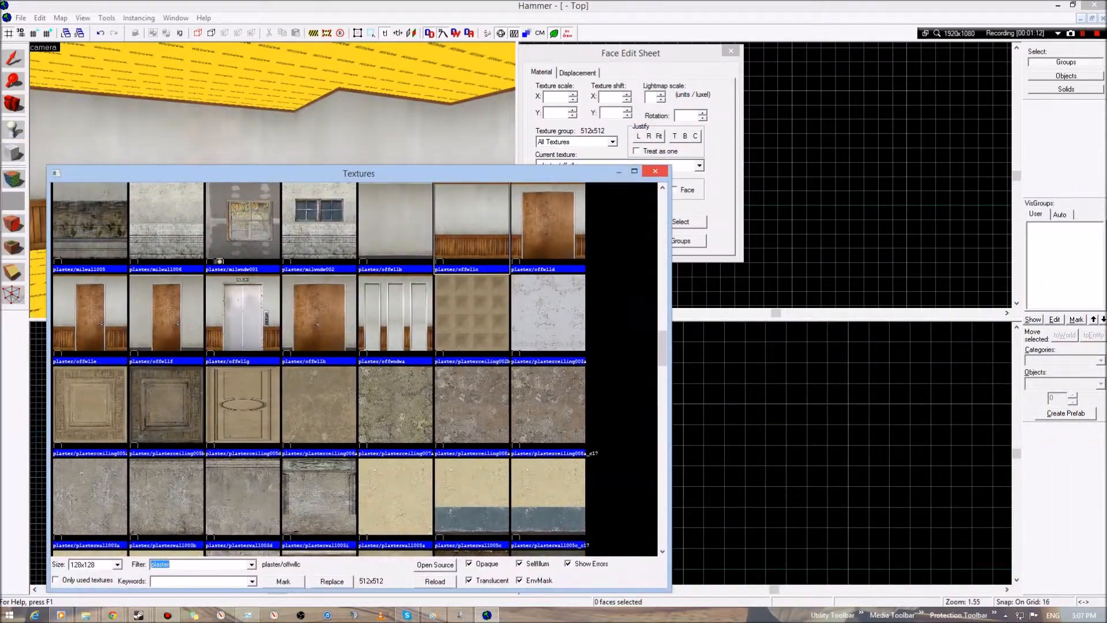
pyautogui.press('Escape')
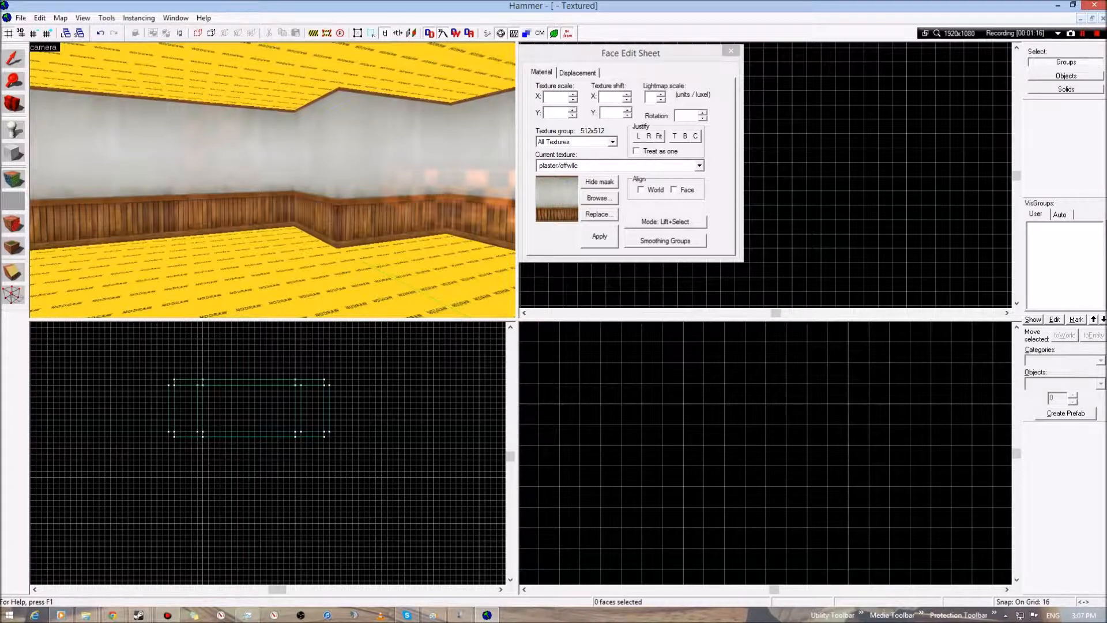
# Step: Filter the texture browser for "floor" and pick de_chateau/floor02 as the current texture
pyautogui.click(600, 197)
pyautogui.moveTo(571, 177); pyautogui.dragTo(683, 108)
pyautogui.write('floor')
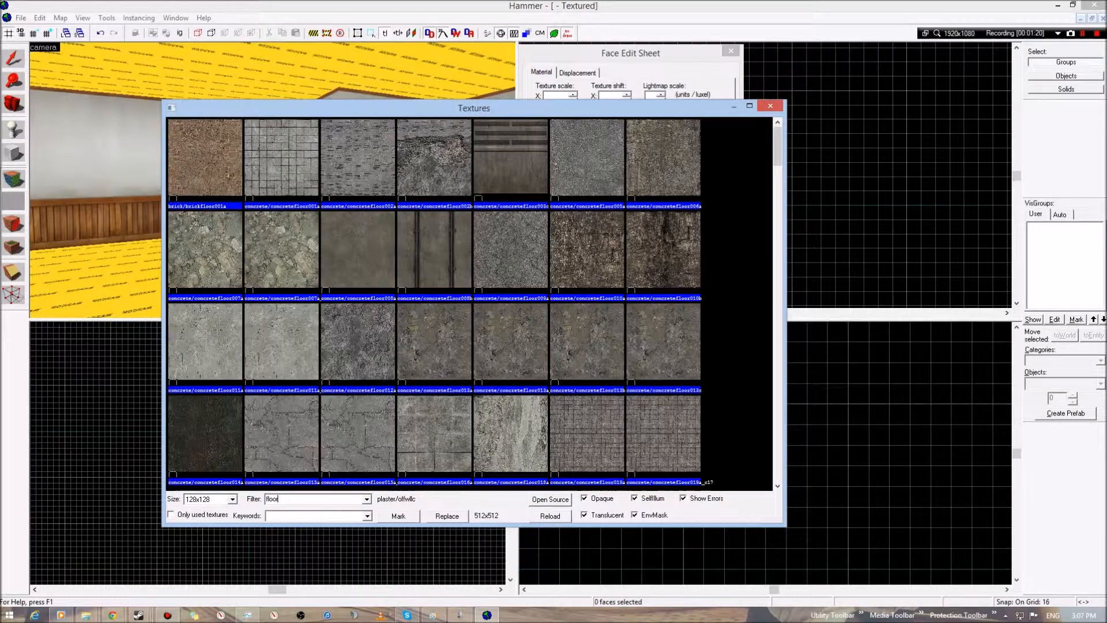
pyautogui.click(281, 162)
pyautogui.scroll(-10, 282, 162)
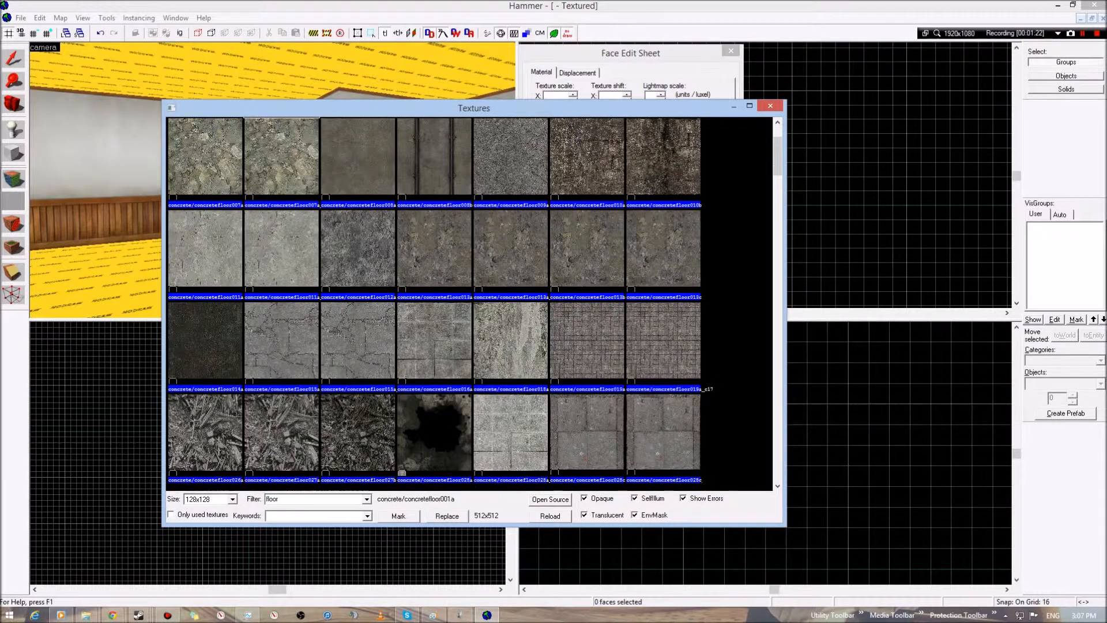
pyautogui.scroll(-1, 663, 242)
pyautogui.click(663, 242)
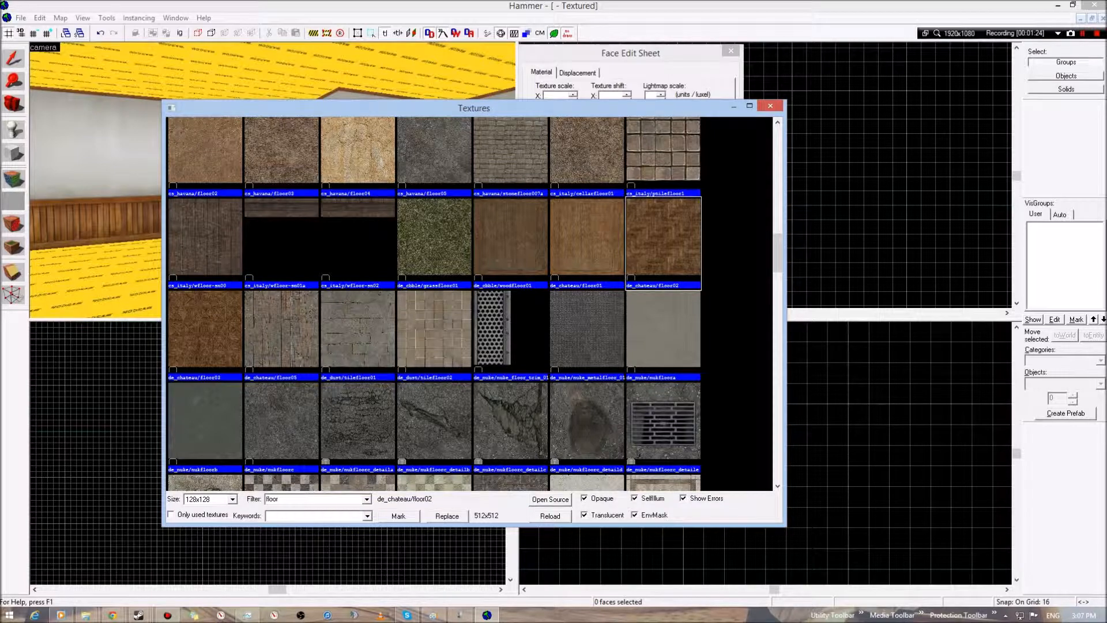
pyautogui.doubleClick(663, 242)
# Step: Apply the de_chateau/floor02 texture to the room's floor faces, covering both the main area and the alcove
pyautogui.press('z')
pyautogui.rightClick(273, 180)
pyautogui.press('a')
pyautogui.rightClick(272, 180)
pyautogui.press('w')
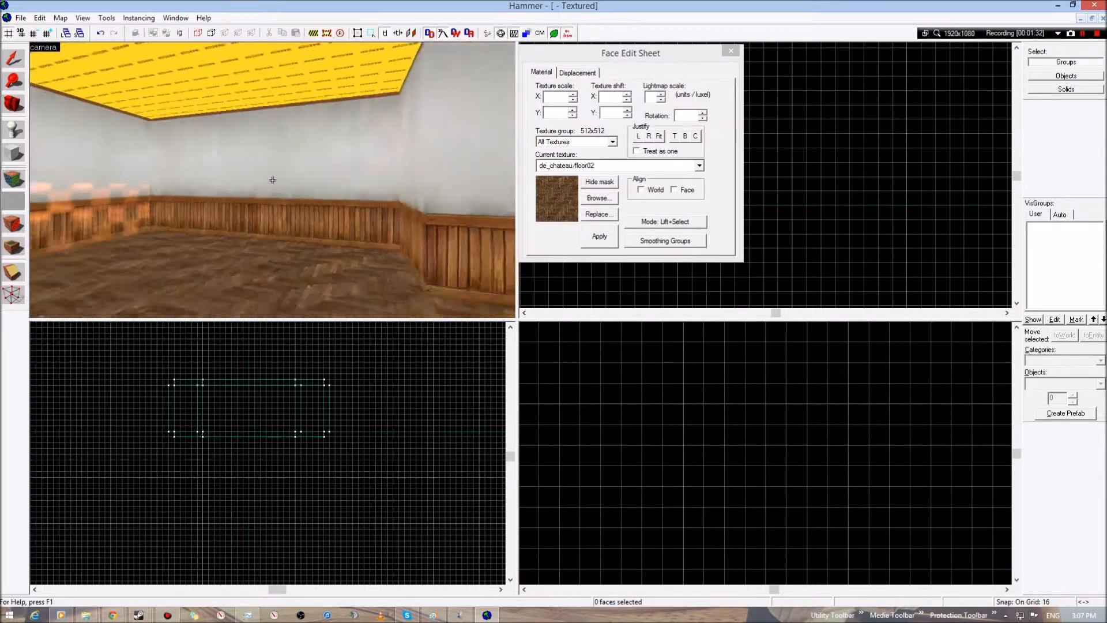
pyautogui.press('s')
pyautogui.press('a')
# Step: Filter the texture browser for "ceiling" and pick plaster/plasterceiling002b as the current texture
pyautogui.click(599, 198)
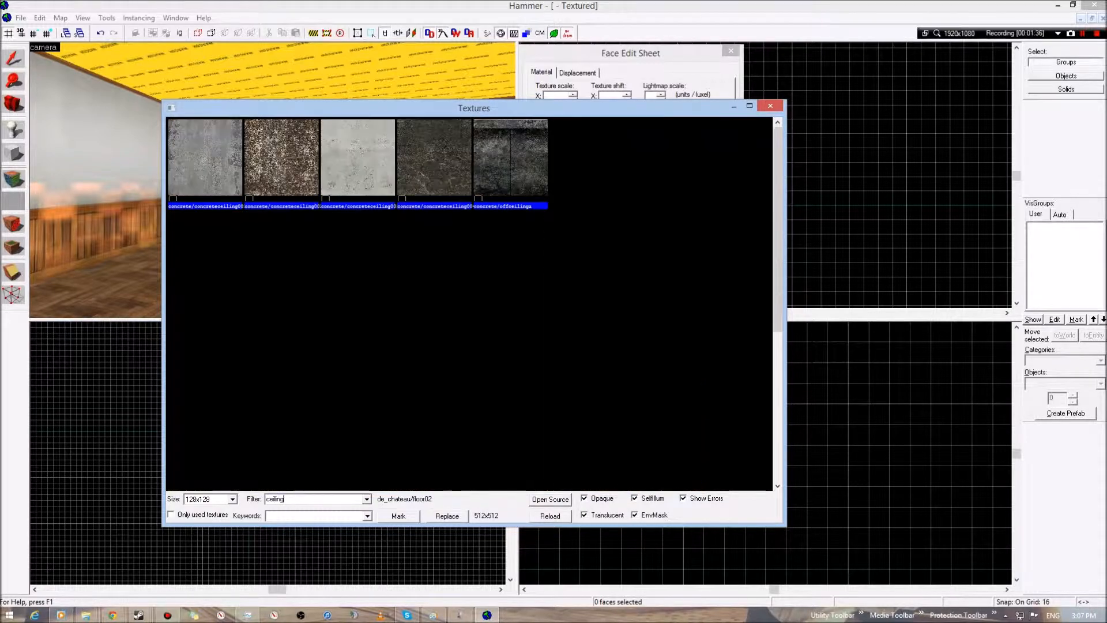
pyautogui.click(511, 436)
pyautogui.doubleClick(663, 434)
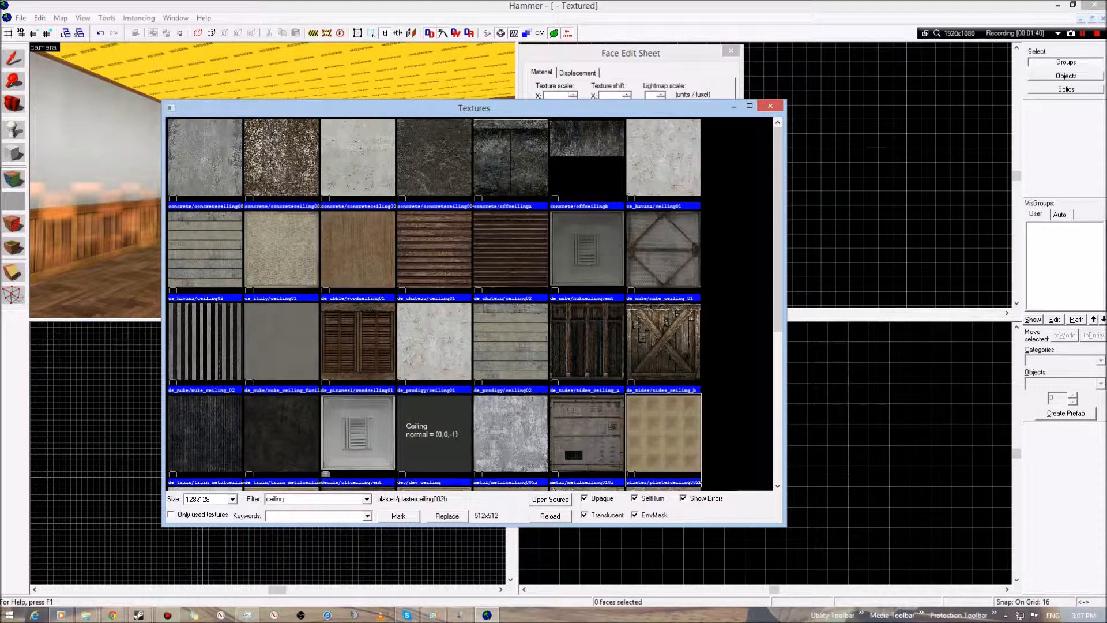
# Step: Apply the plaster/plasterceiling002b texture to the room's ceiling faces and close the Face Edit Sheet
pyautogui.press('z')
pyautogui.rightClick(272, 180)
pyautogui.rightClick(272, 180)
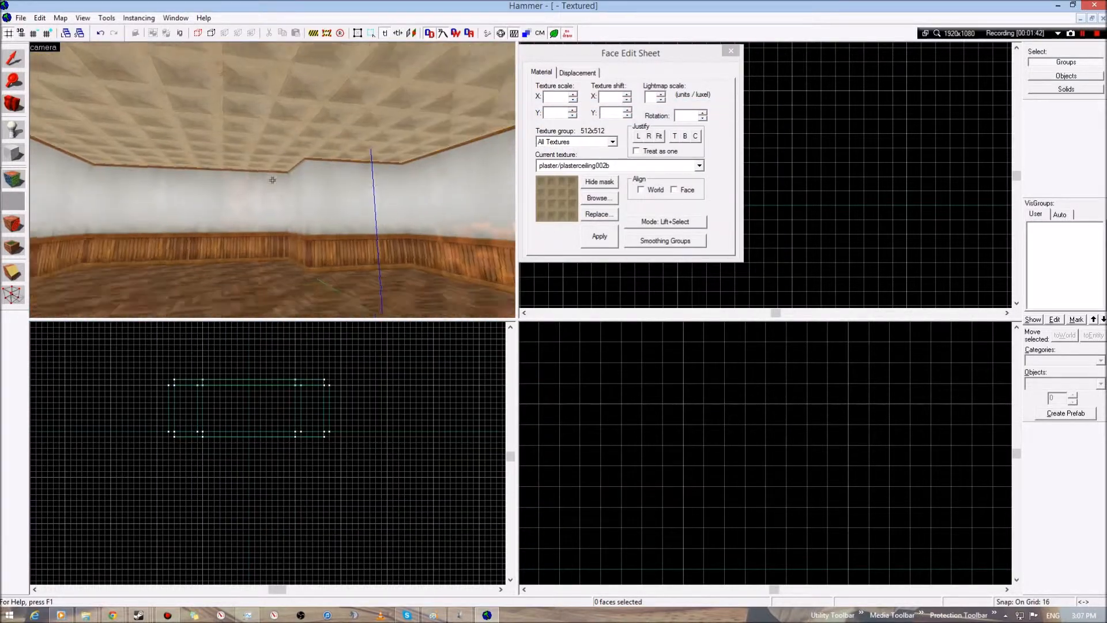
pyautogui.press('z')
pyautogui.click(731, 51)
pyautogui.press('z')
pyautogui.press('s')
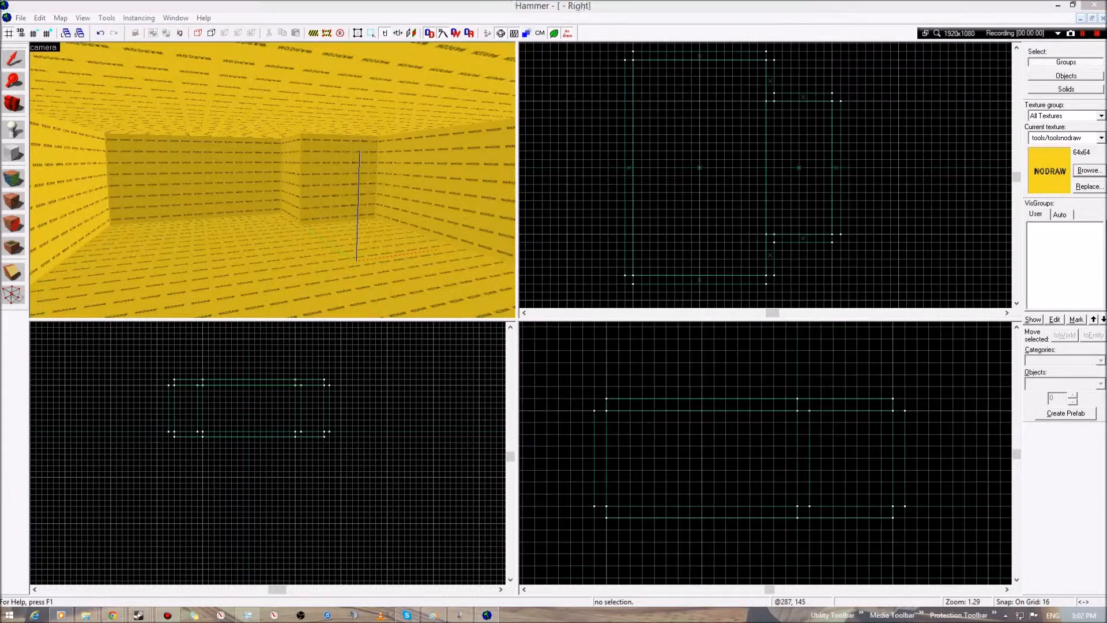
# Step: Examine the nodraw room from inside and outside in the 3D camera view
pyautogui.press('z')
pyautogui.press('d')
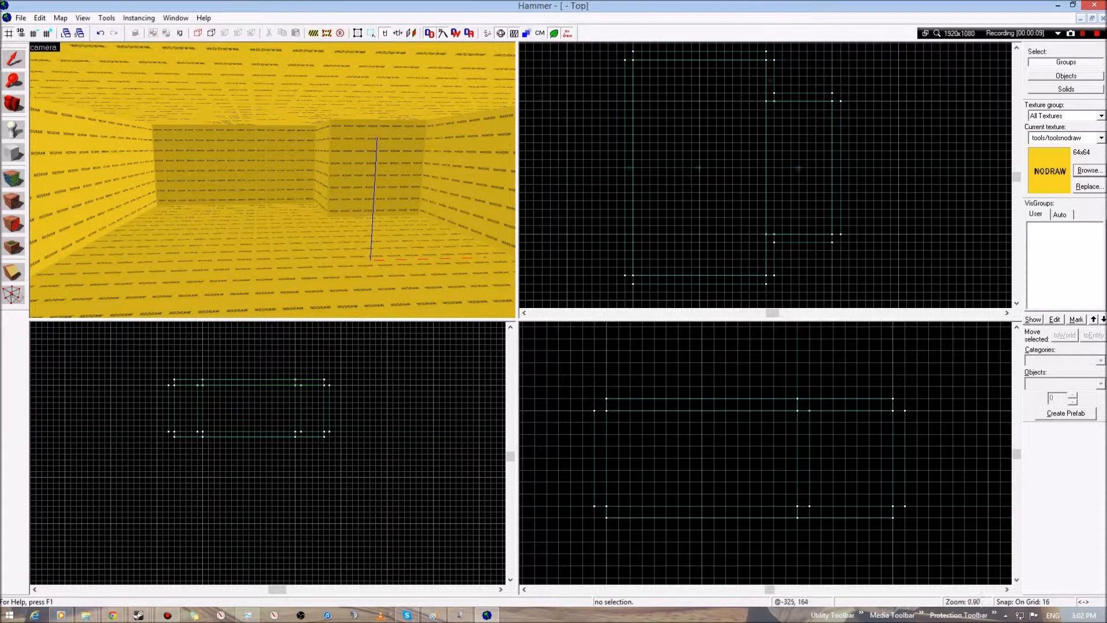
pyautogui.press('z')
pyautogui.press('s')
pyautogui.press('d')
pyautogui.press('z')
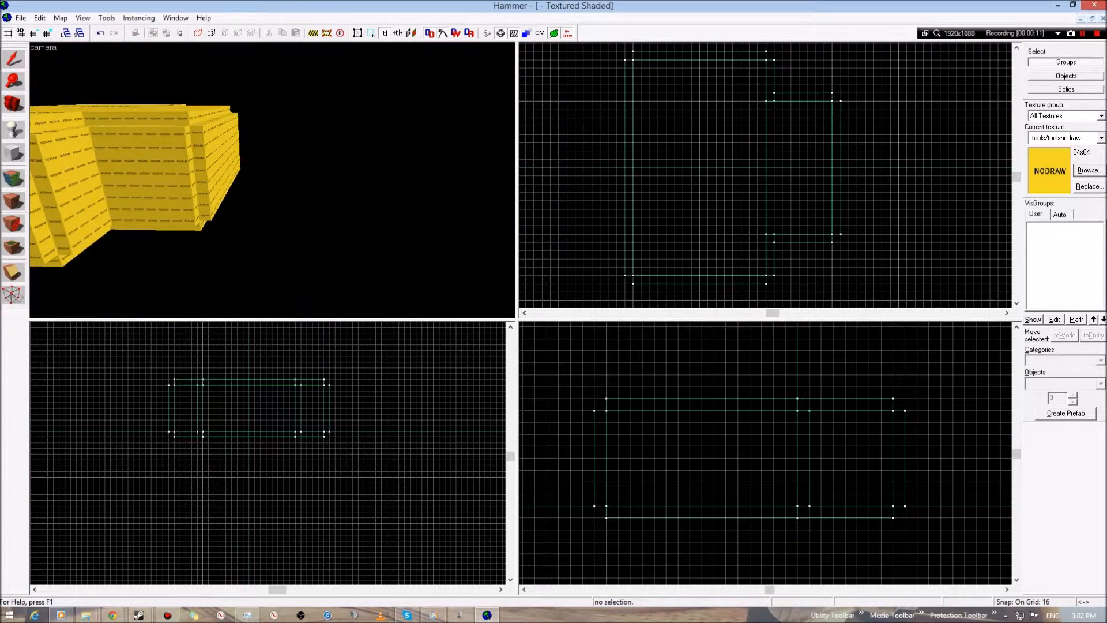
pyautogui.press('z')
pyautogui.press('w')
pyautogui.press('d')
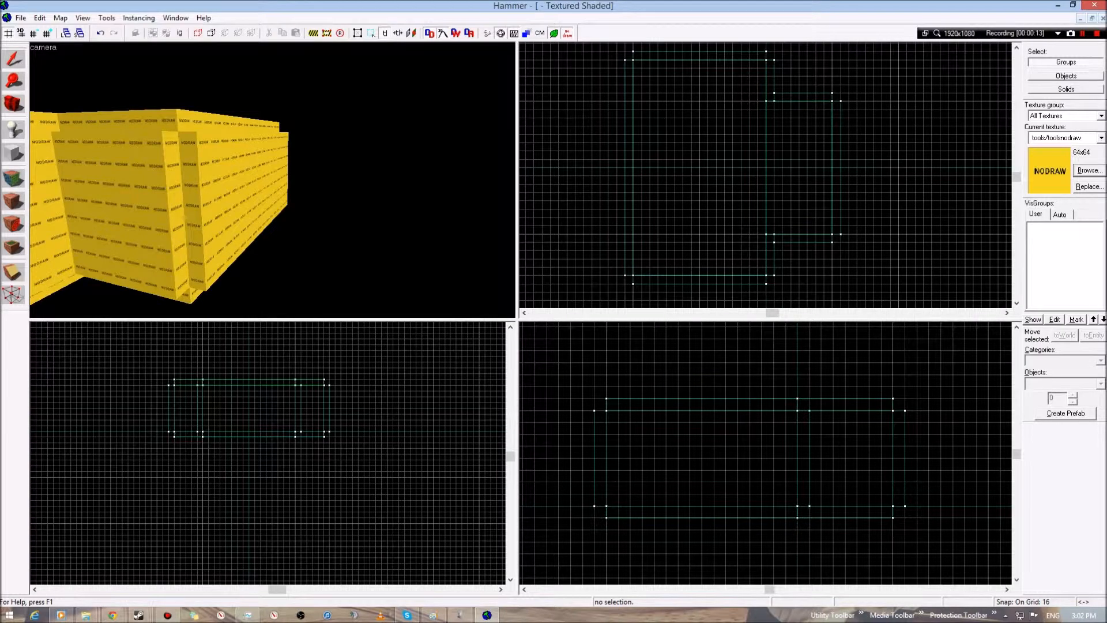
# Step: Create a 32 × 32 × 32 block with the nodraw texture in the empty space outside the room
pyautogui.click(12, 153)
pyautogui.moveTo(683, 134); pyautogui.dragTo(506, 143, button='middle')
pyautogui.scroll(3, 783, 168)
pyautogui.moveTo(777, 171)
pyautogui.mouseDown()
pyautogui.moveTo(805, 185)
pyautogui.moveTo(806, 199)
pyautogui.mouseUp()
pyautogui.scroll(2, 799, 404)
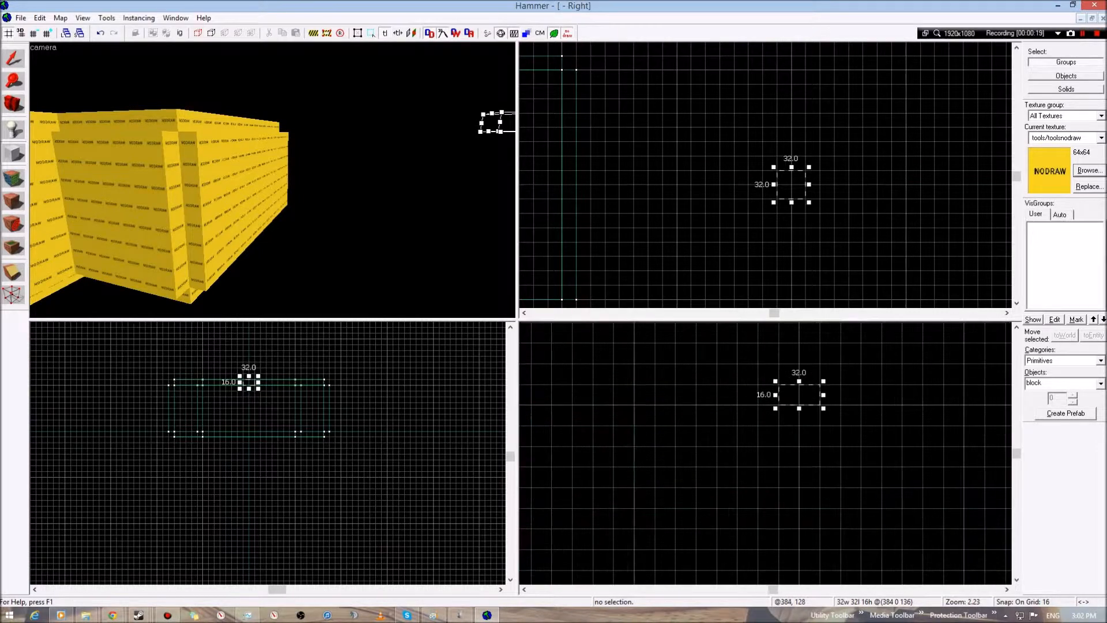
pyautogui.press('Return')
# Step: Duplicate the 32-unit nodraw block, placing the copy 128 units away along X, and deselect it
pyautogui.click(13, 58)
pyautogui.moveTo(801, 194); pyautogui.dragTo(686, 215, button='middle')
pyautogui.keyDown('shift'); pyautogui.moveTo(686, 215); pyautogui.dragTo(802, 216); pyautogui.keyUp('shift')
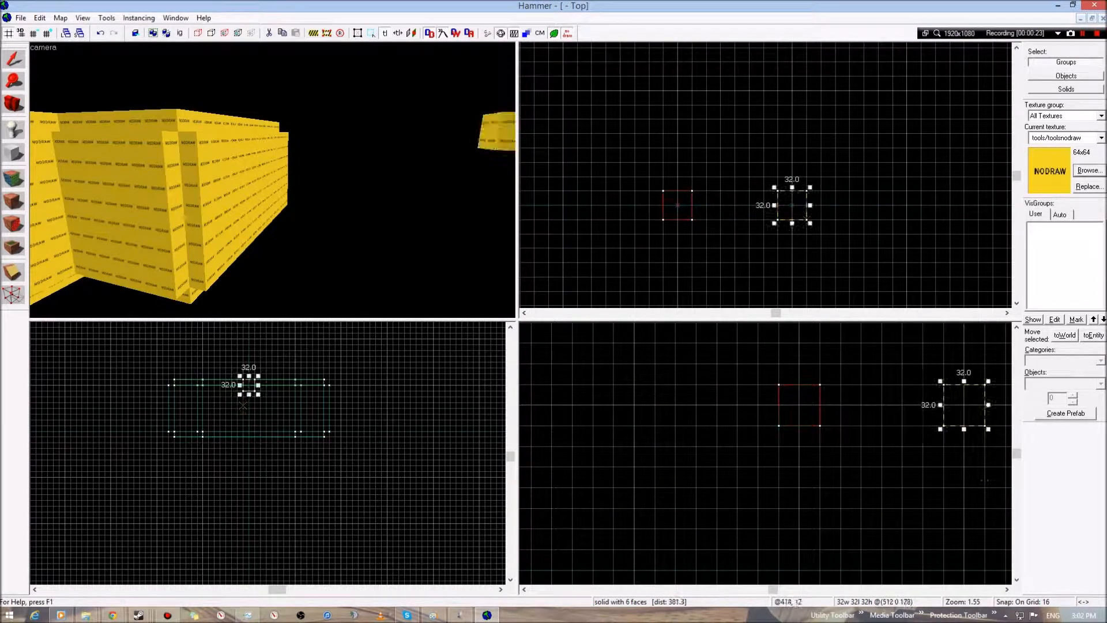
pyautogui.press('Escape')
pyautogui.press('z')
pyautogui.press('w')
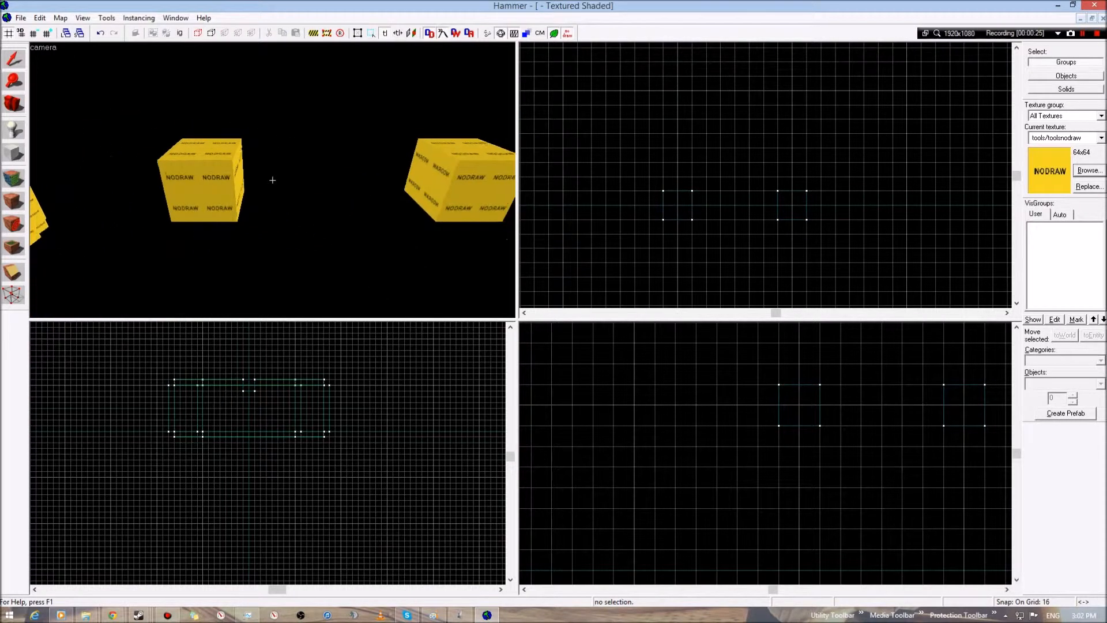
pyautogui.press('z')
# Step: Filter the textures by "dev" and choose dev/dev_cratewood01a as the current texture
pyautogui.click(1087, 170)
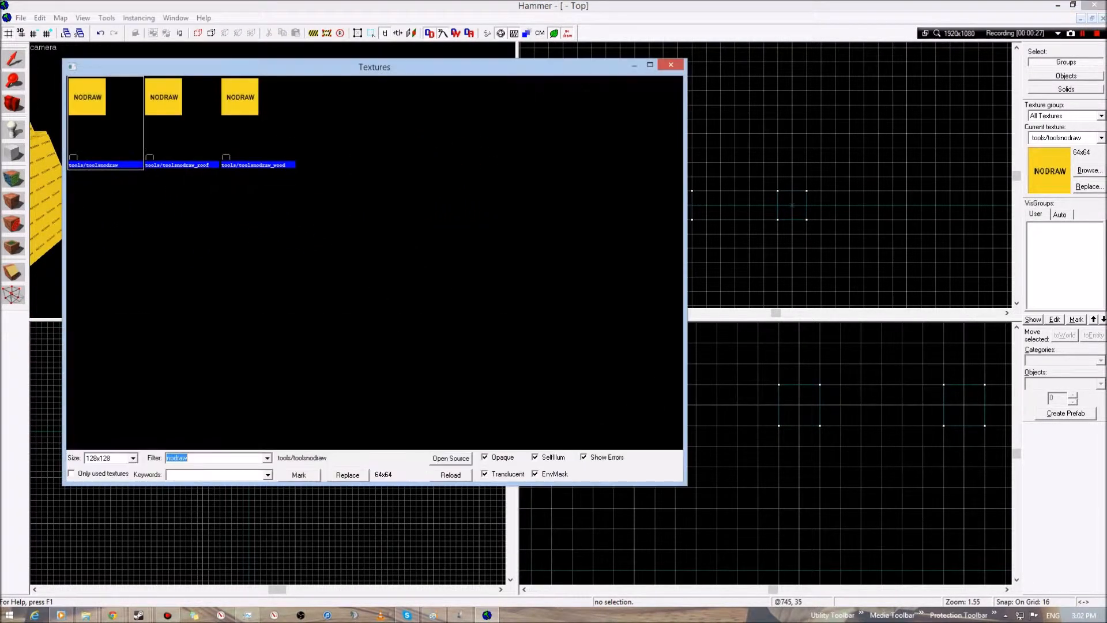
pyautogui.press('BackSpace')
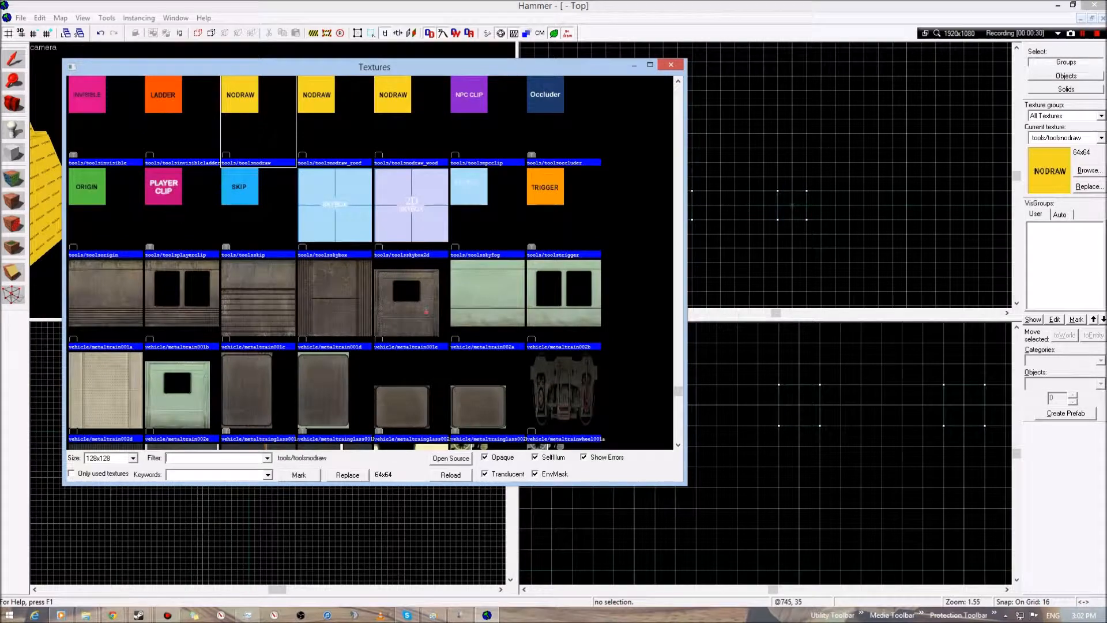
pyautogui.click(487, 293)
pyautogui.scroll(-15, 363, 184)
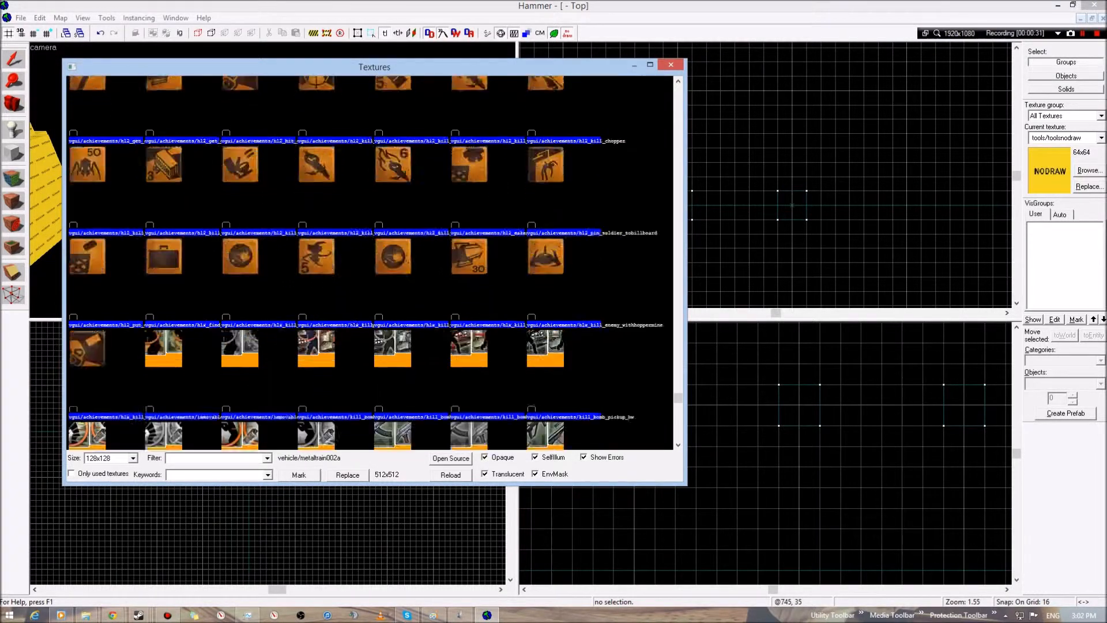
pyautogui.scroll(-5, 363, 183)
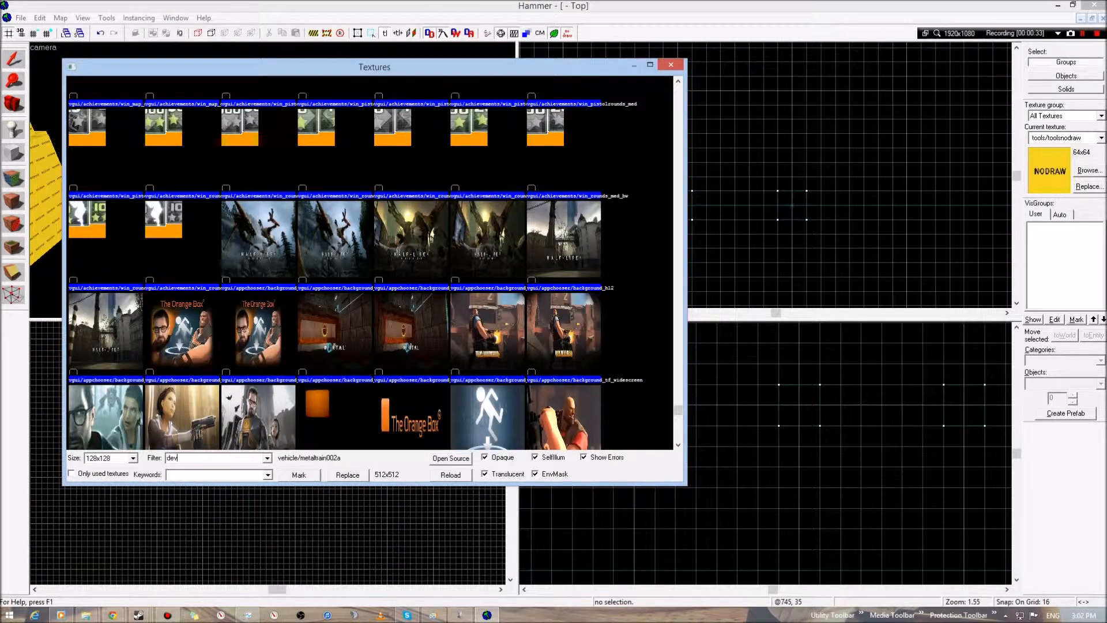
pyautogui.click(259, 398)
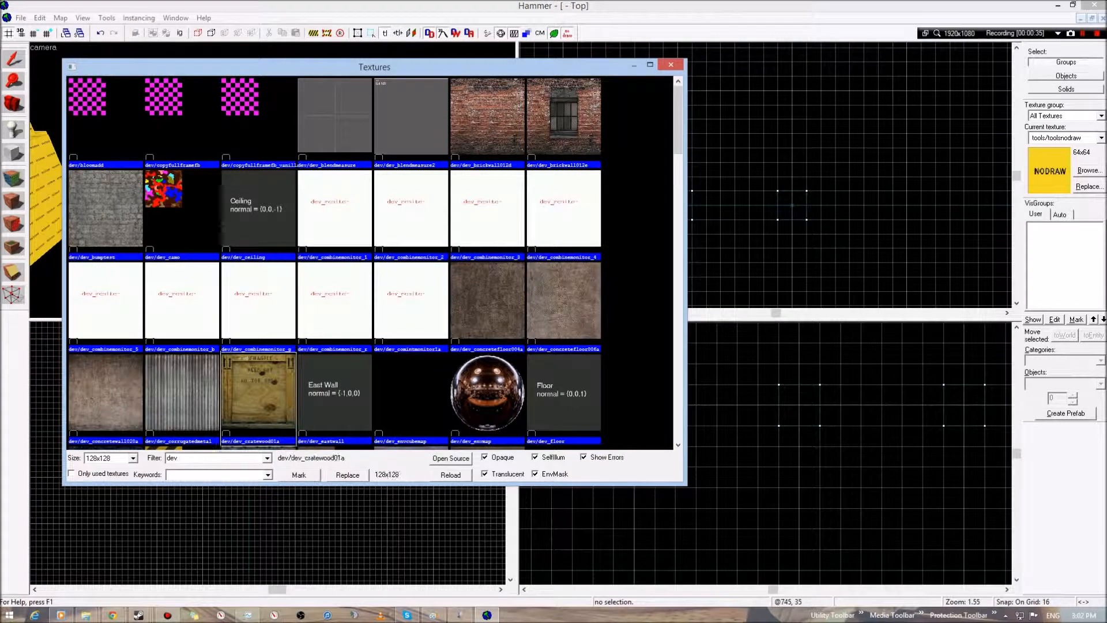
pyautogui.doubleClick(258, 395)
# Step: Delete the copied nodraw block outside the room and enlarge the remaining block to 64 units wide and 64 high
pyautogui.click(381, 180)
pyautogui.press('Delete')
pyautogui.click(214, 180)
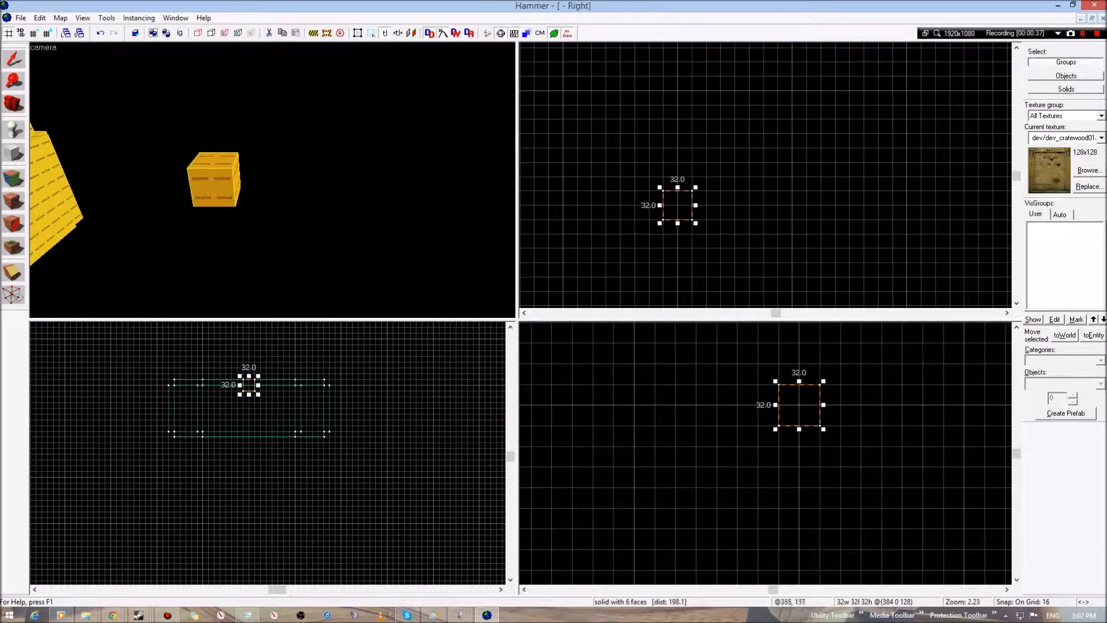
pyautogui.moveTo(776, 429); pyautogui.dragTo(738, 466)
pyautogui.moveTo(776, 448); pyautogui.dragTo(659, 447, button='middle')
# Step: Duplicate the enlarged nodraw block, placing the copy 128 units away along X
pyautogui.moveTo(680, 412)
pyautogui.mouseDown()
pyautogui.moveTo(701, 392)
pyautogui.moveTo(867, 392)
pyautogui.mouseUp()
pyautogui.press('z')
pyautogui.press('w')
pyautogui.press('s')
pyautogui.press('z')
# Step: Select both nodraw blocks and extend their depth to 64 units, making them 64-unit cubes, and deselect them
pyautogui.keyDown('ctrl'); pyautogui.click(259, 231); pyautogui.keyUp('ctrl')
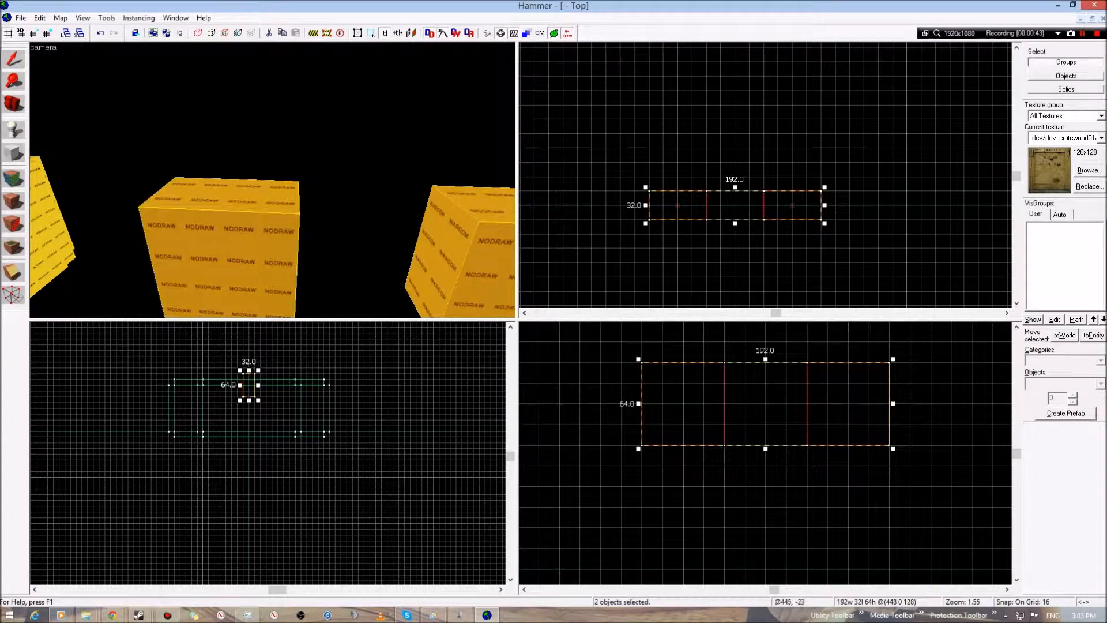
pyautogui.moveTo(734, 224); pyautogui.dragTo(734, 238)
pyautogui.moveTo(734, 187); pyautogui.dragTo(733, 173)
pyautogui.click(684, 137)
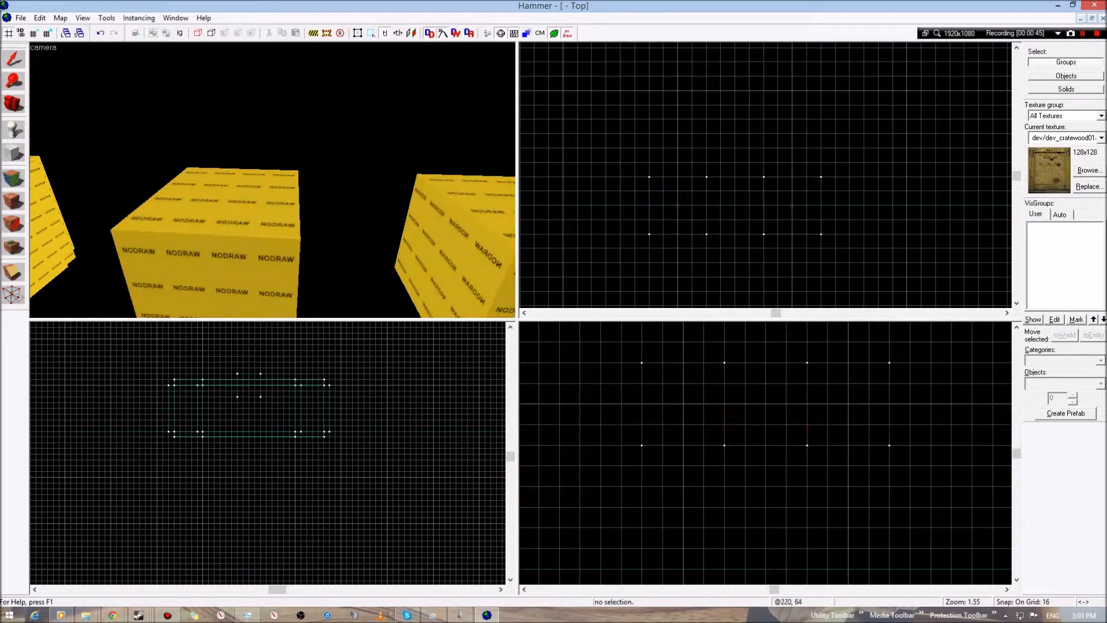
# Step: Apply the dev/dev_cratewood01a texture to all faces of the first 64-unit nodraw block at once and deselect it
pyautogui.press('z')
pyautogui.press('s')
pyautogui.press('z')
pyautogui.click(273, 181)
pyautogui.press('Escape')
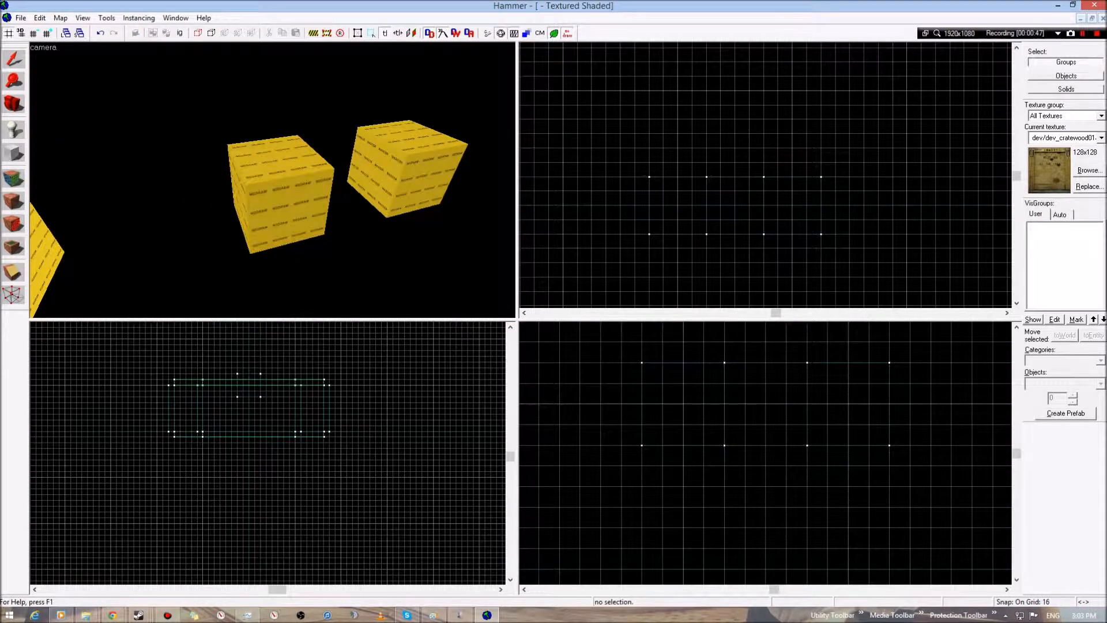
pyautogui.press('z')
pyautogui.press('w')
pyautogui.press('z')
pyautogui.click(272, 181)
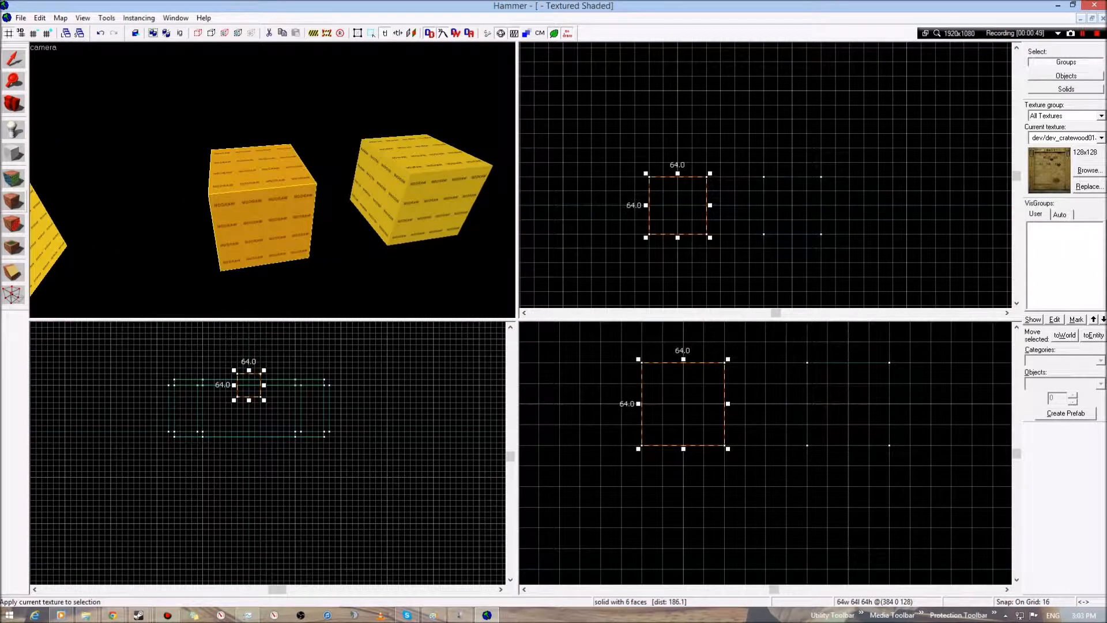
pyautogui.click(14, 200)
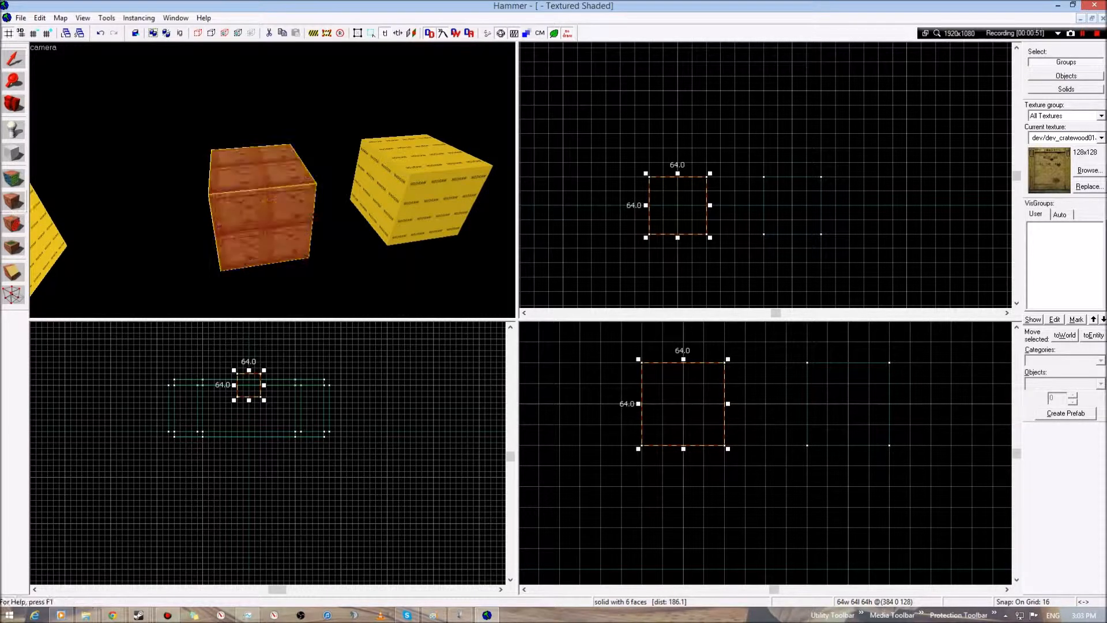
pyautogui.press('Escape')
# Step: Examine the crate-textured block from several sides in the 3D camera view
pyautogui.press('z')
pyautogui.press('w')
pyautogui.press('a')
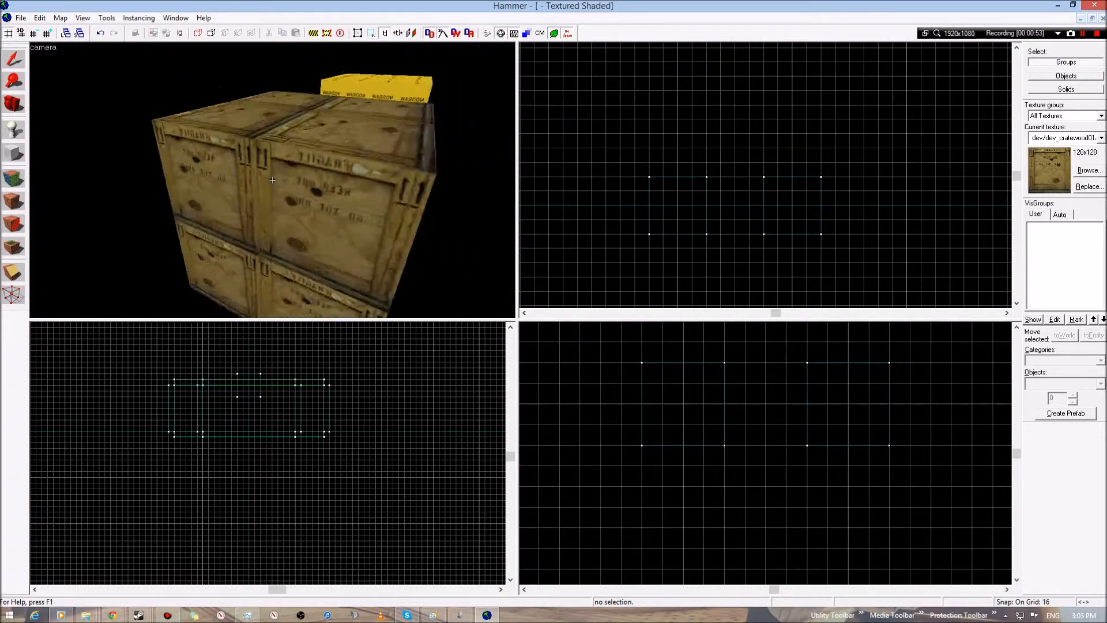
pyautogui.press('s')
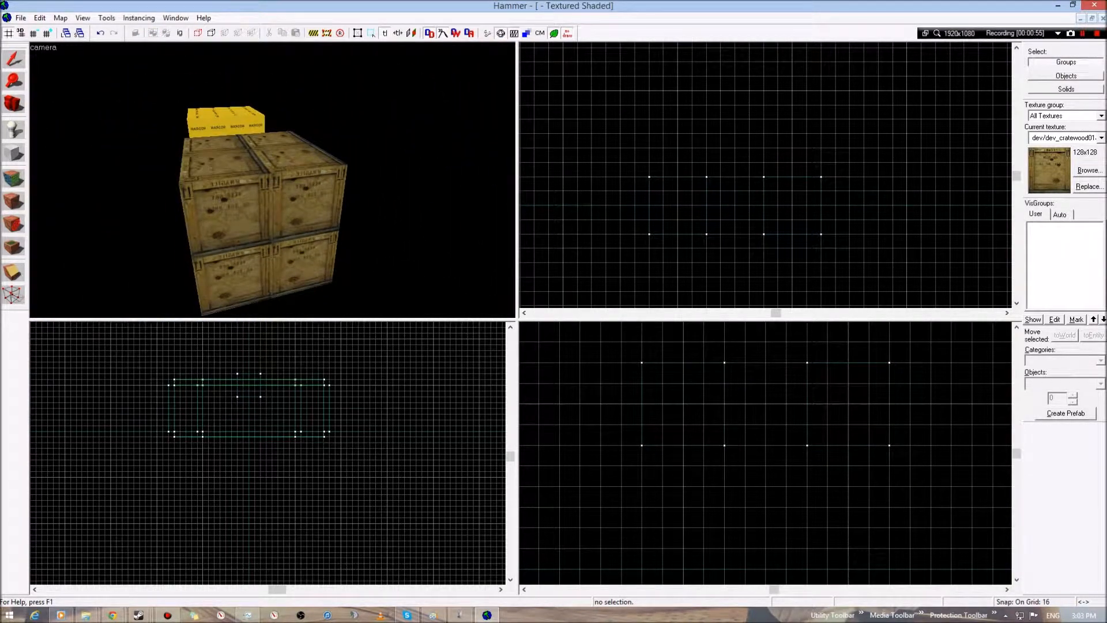
pyautogui.press('d')
pyautogui.press('z')
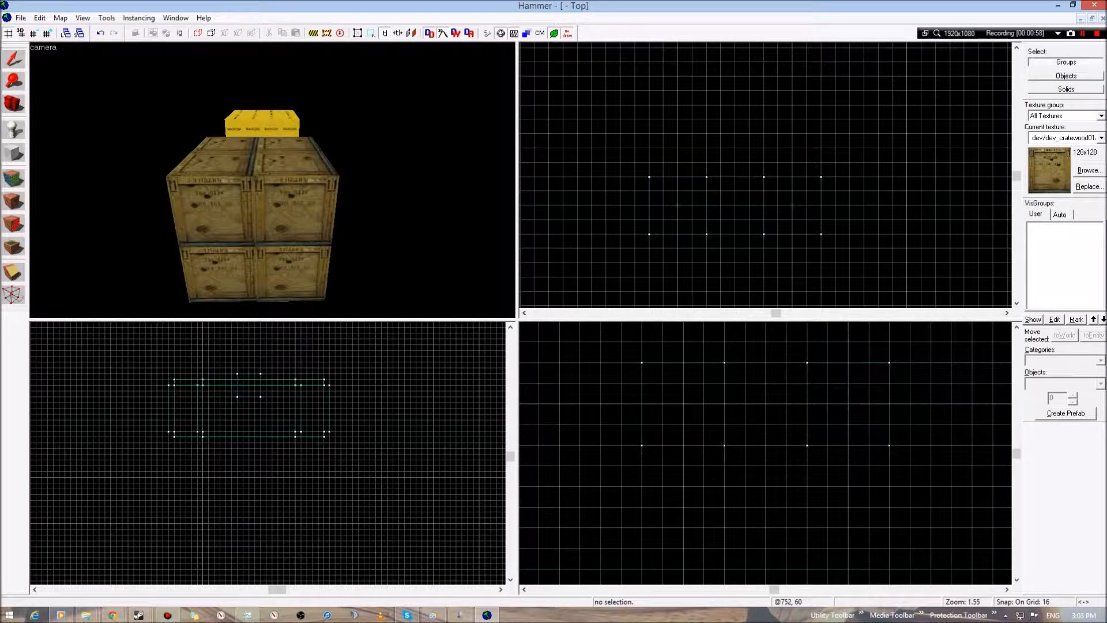
pyautogui.click(253, 216)
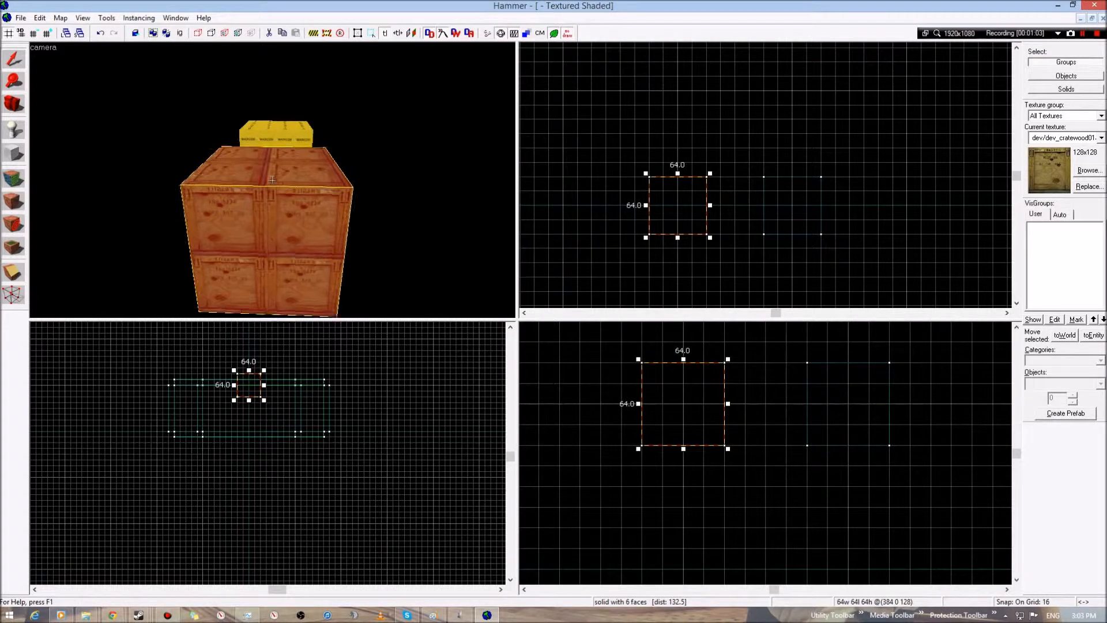
pyautogui.press('d')
pyautogui.press('Escape')
# Step: Apply the dev/dev_cratewood01a texture to the whole second nodraw block and deselect it
pyautogui.press('d')
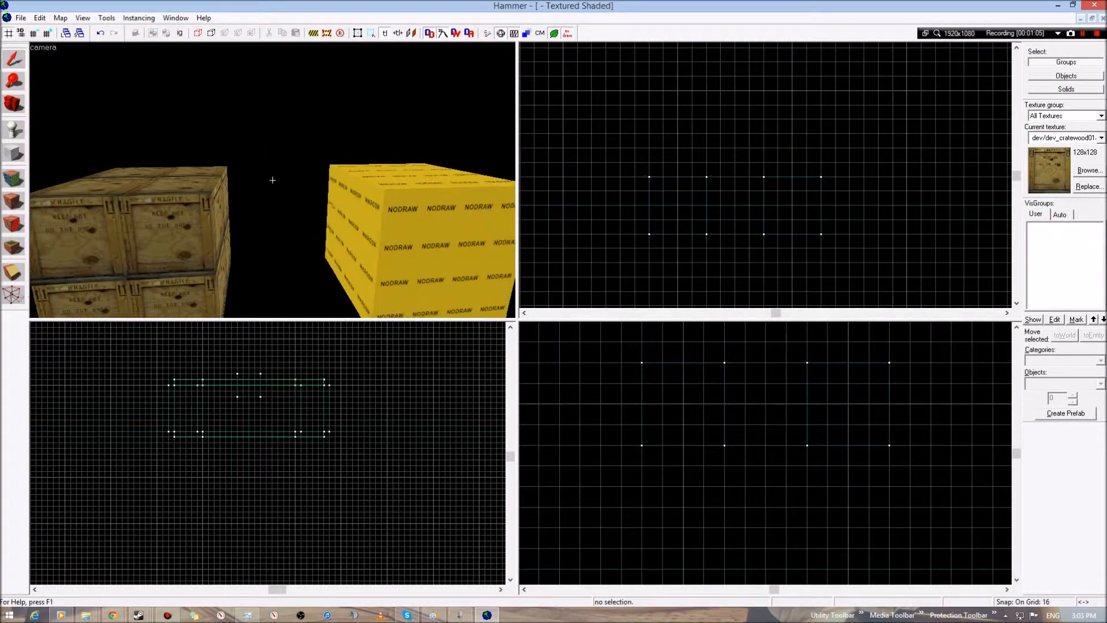
pyautogui.press('w')
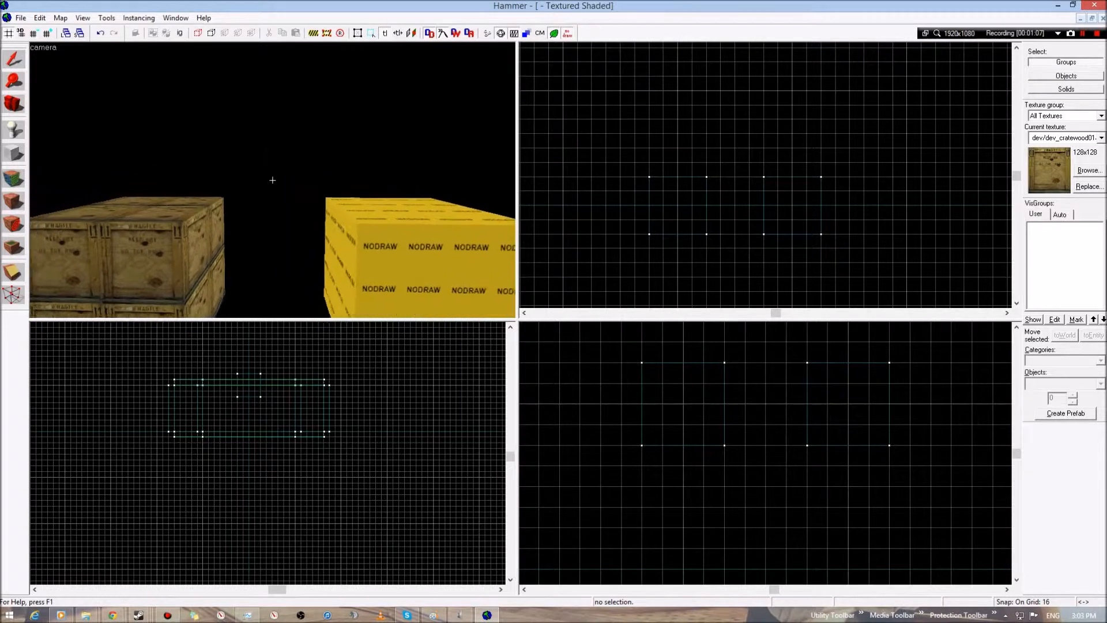
pyautogui.press('s')
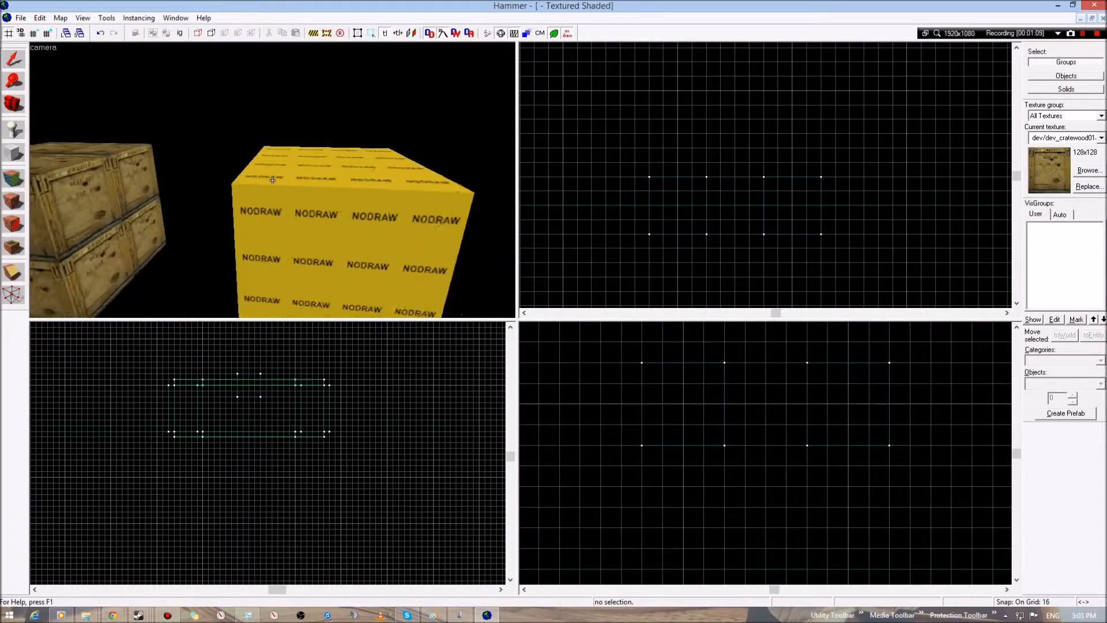
pyautogui.press('d')
pyautogui.press('z')
pyautogui.click(272, 180)
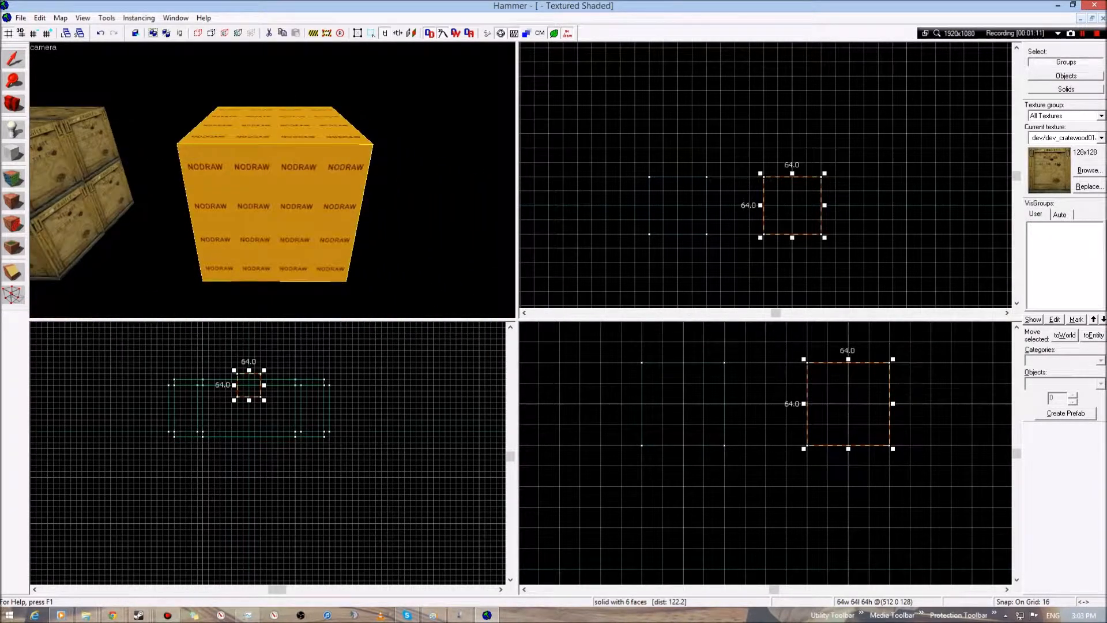
pyautogui.click(13, 201)
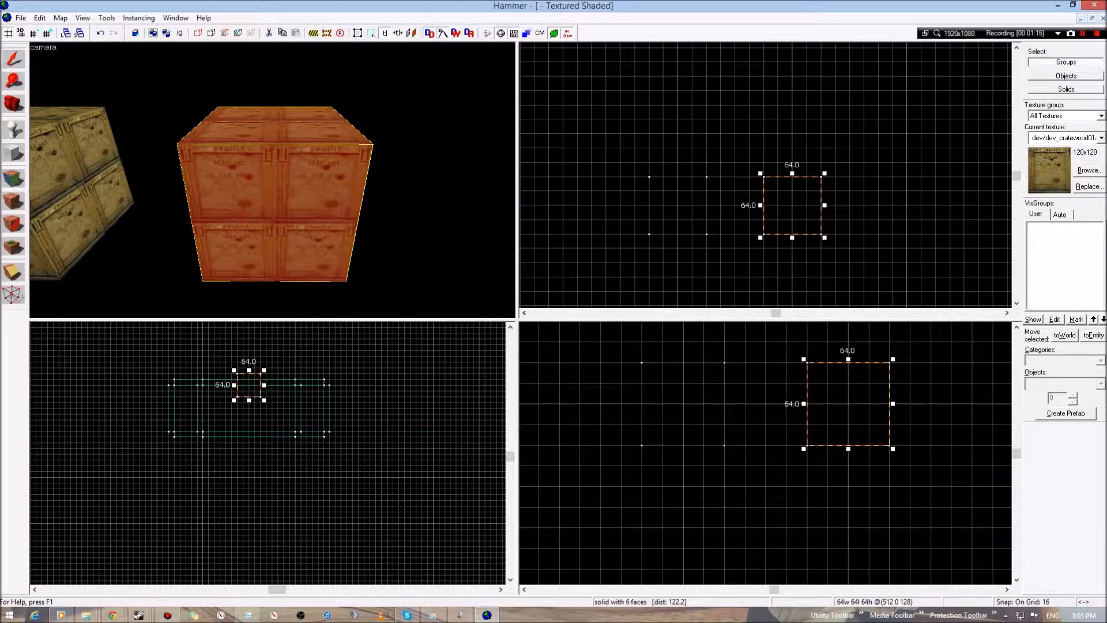
pyautogui.press('Escape')
pyautogui.click(13, 179)
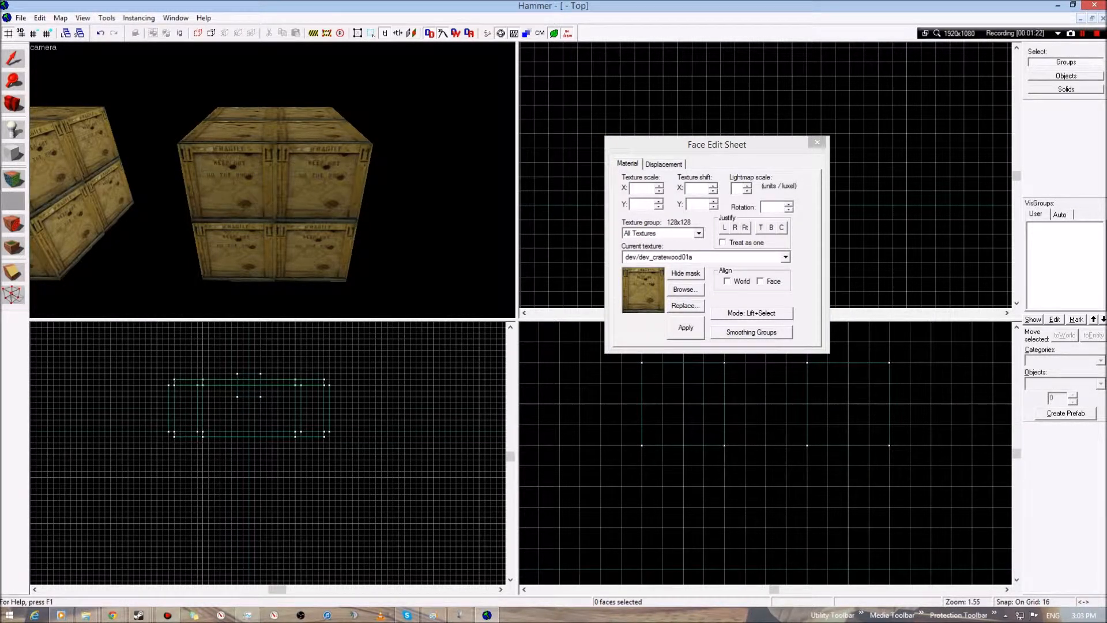
pyautogui.moveTo(716, 145); pyautogui.dragTo(631, 53)
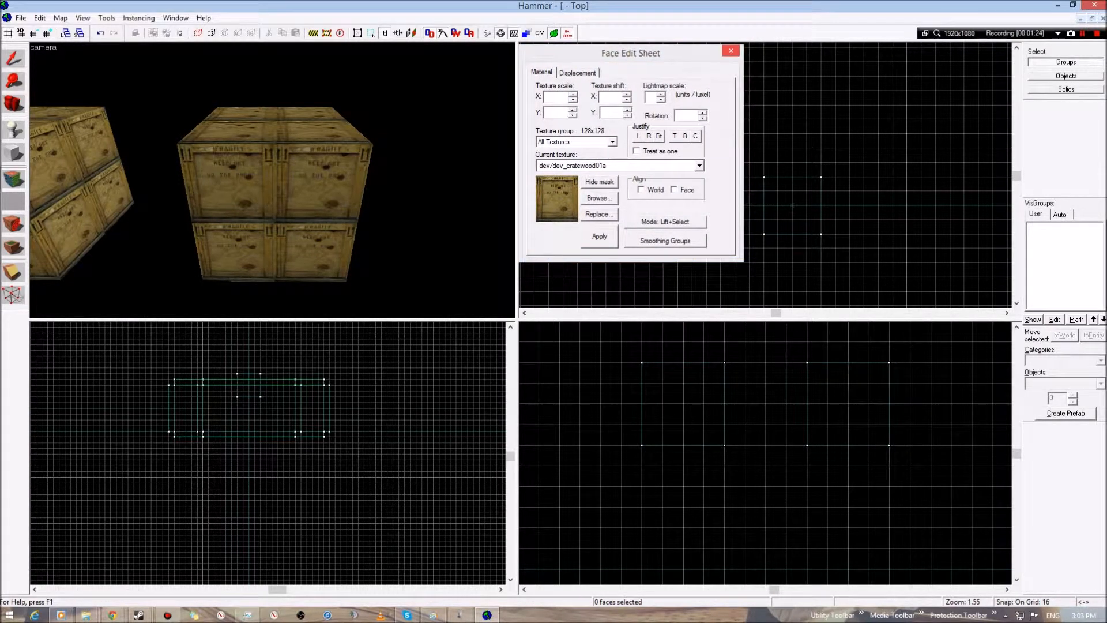
pyautogui.click(731, 51)
# Step: Choose tools/toolsnodraw as the current texture, apply it to the whole second block and clear the selection
pyautogui.click(1089, 171)
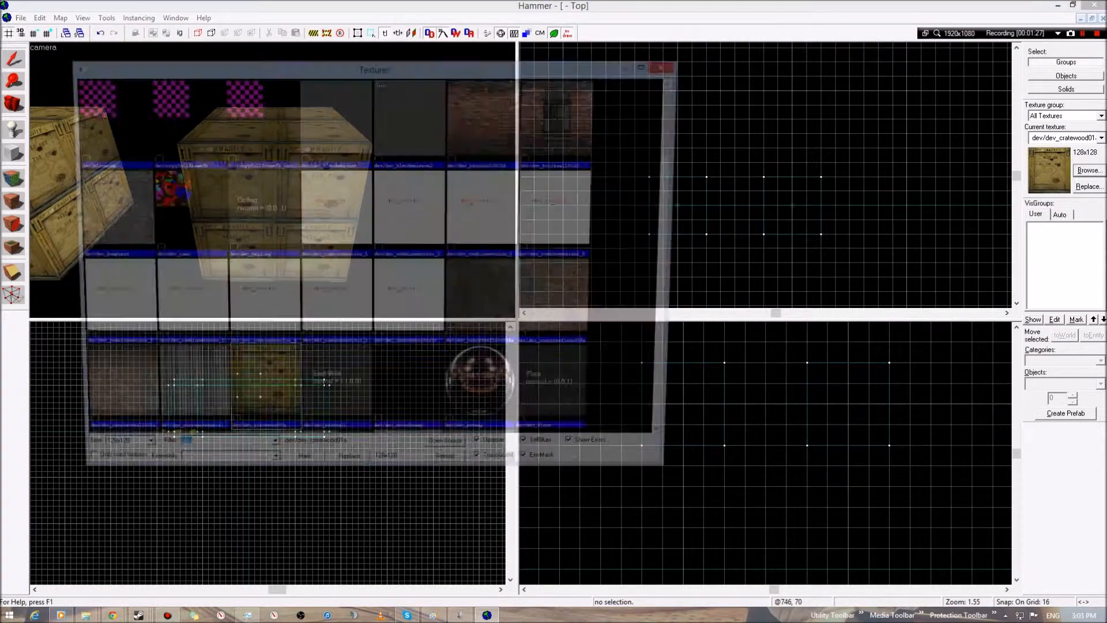
pyautogui.write('nodraw')
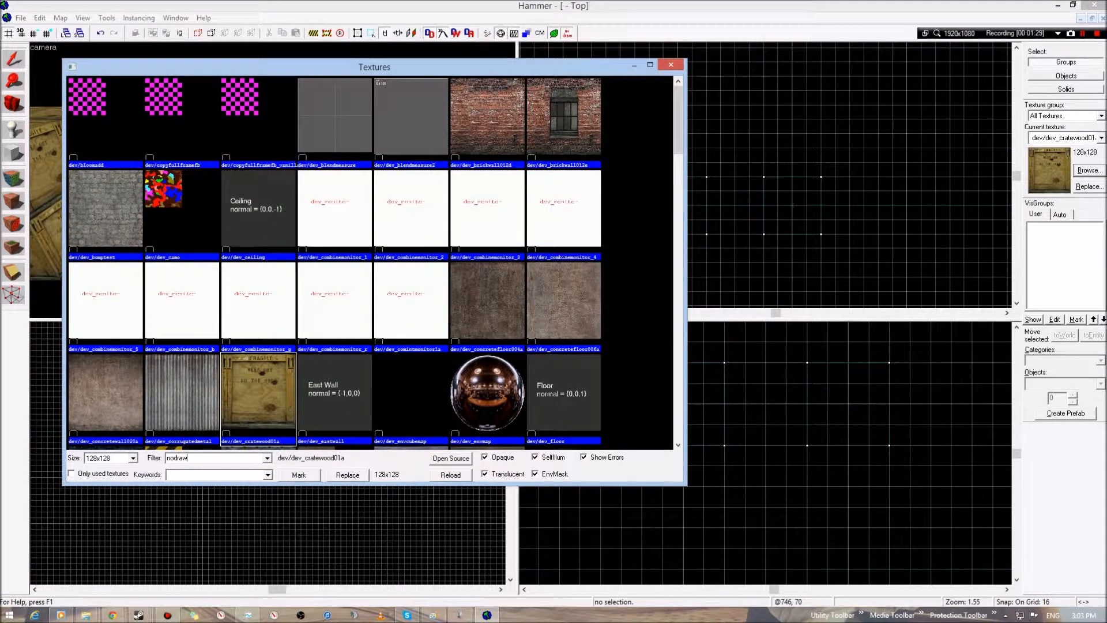
pyautogui.press('Return')
pyautogui.click(265, 199)
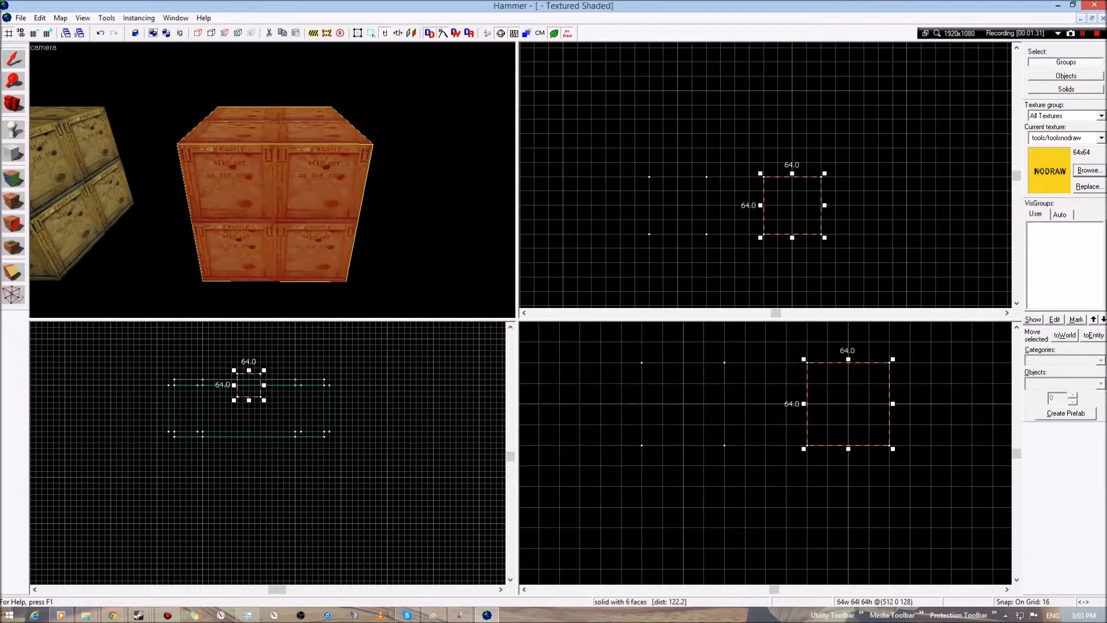
pyautogui.click(13, 201)
pyautogui.click(75, 199)
pyautogui.press('Escape')
# Step: With the Face Edit Sheet, lift dev/dev_cratewood01a from the first block's side face and apply it to the second block's front face
pyautogui.click(13, 178)
pyautogui.click(77, 193)
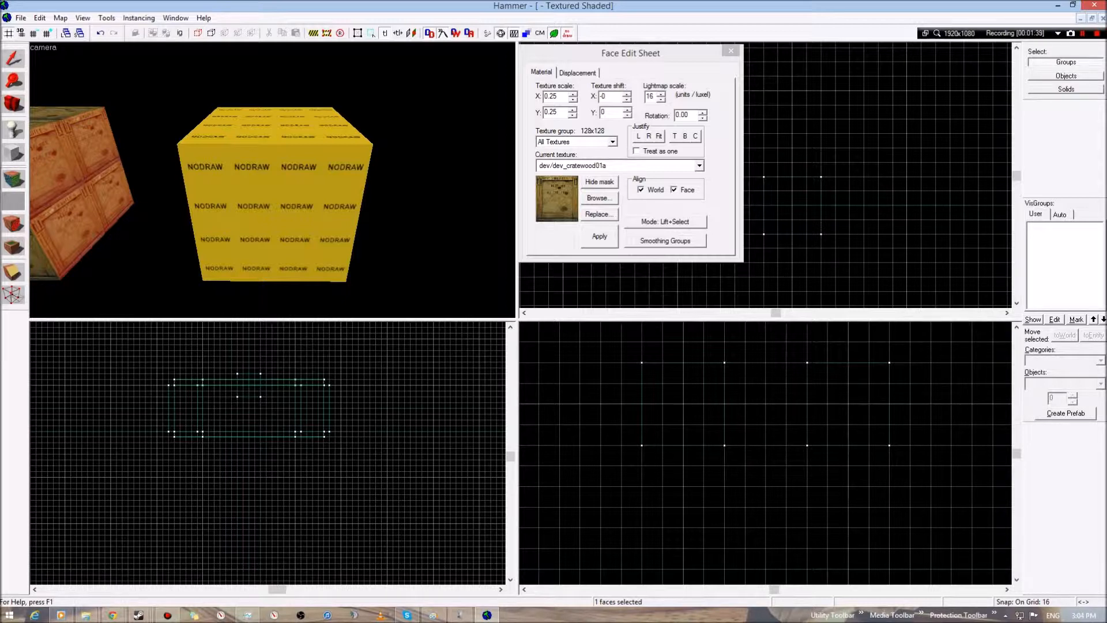
pyautogui.press('z')
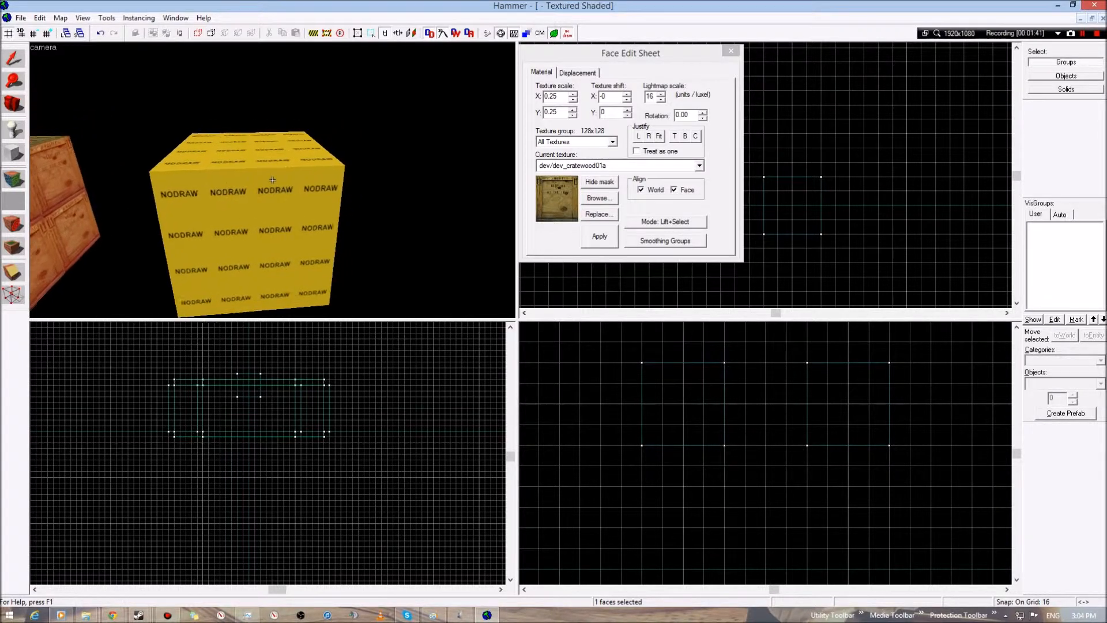
pyautogui.press('a')
pyautogui.press('d')
pyautogui.press('d')
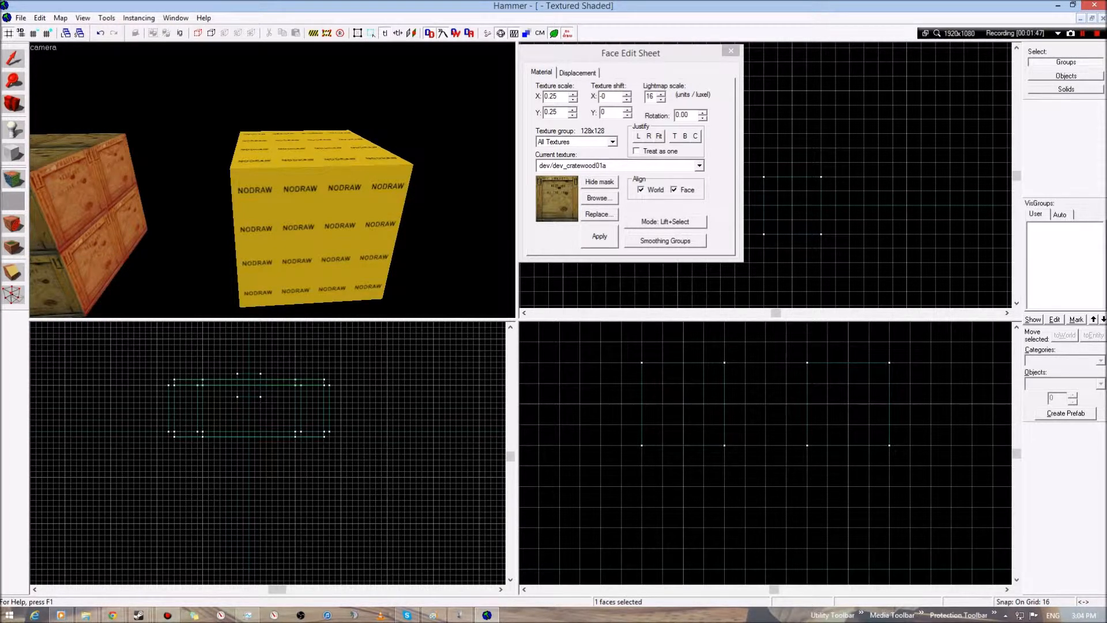
pyautogui.rightClick(272, 180)
# Step: Apply the lifted crate texture to further side faces of the second block, leaving its top and bottom as nodraw
pyautogui.press('a')
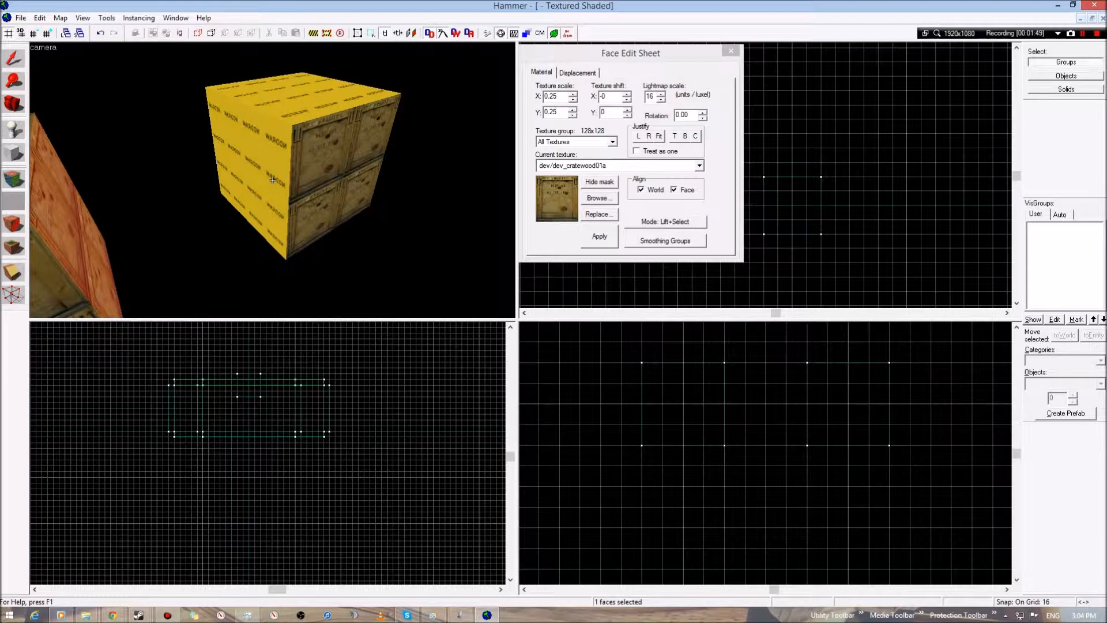
pyautogui.press('w')
pyautogui.rightClick(272, 180)
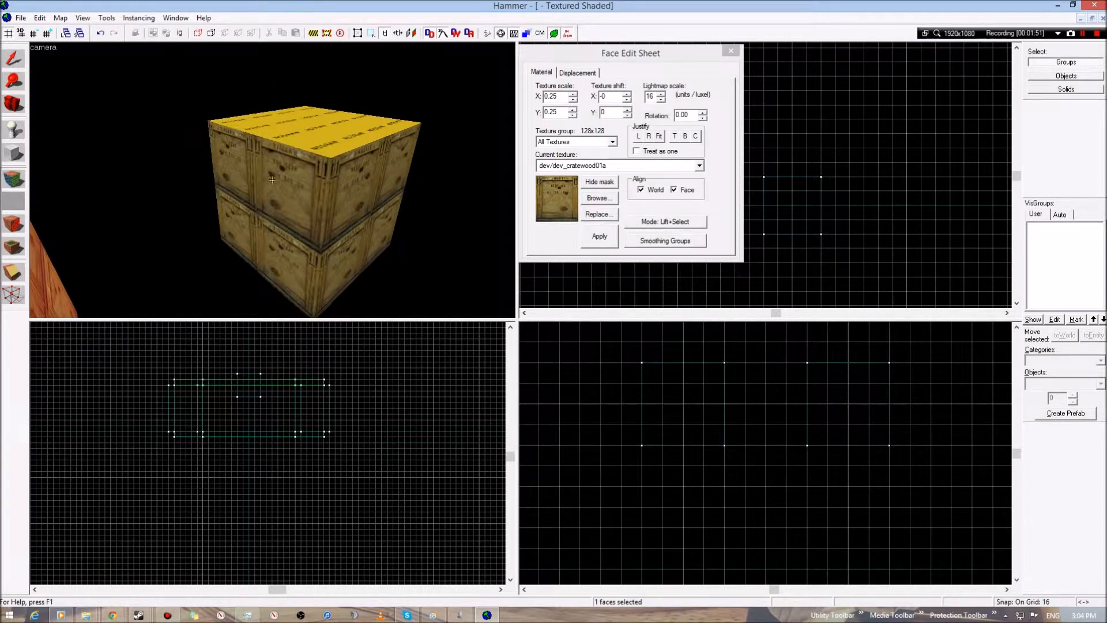
pyautogui.press('d')
pyautogui.press('d')
pyautogui.press('w')
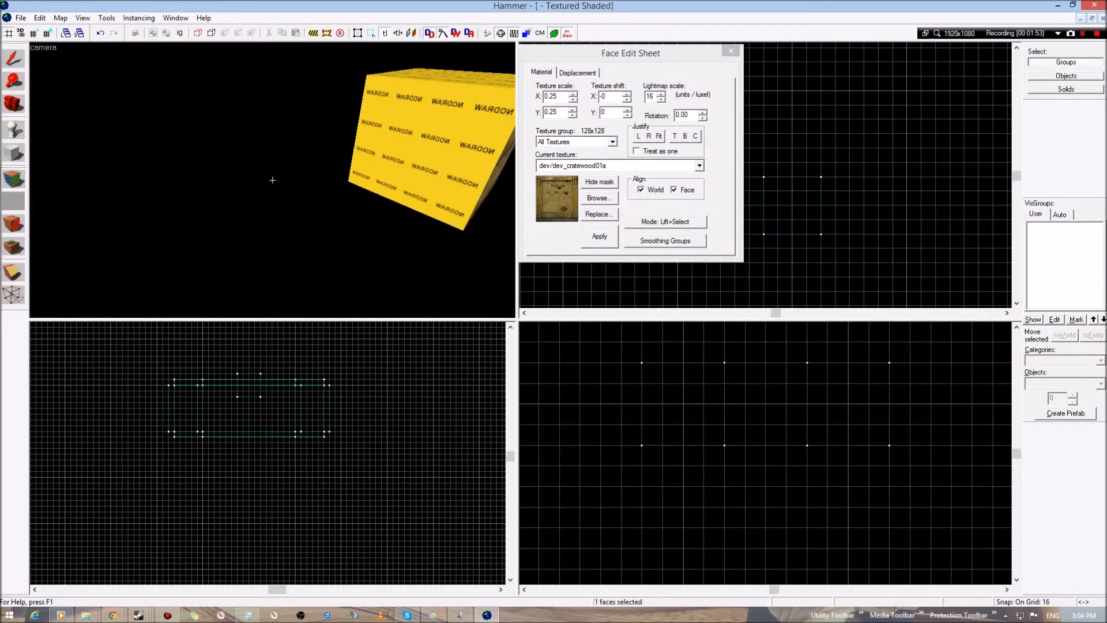
pyautogui.press('a')
pyautogui.rightClick(272, 180)
# Step: Examine both crate blocks from above, below and the front in the 3D camera view
pyautogui.press('w')
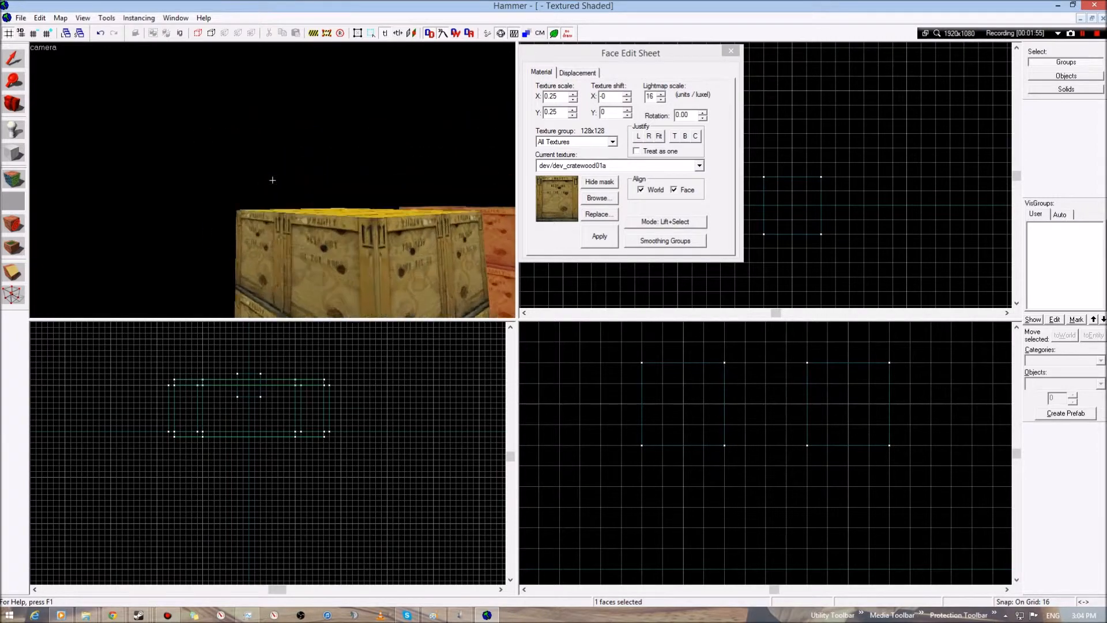
pyautogui.press('s')
pyautogui.press('w')
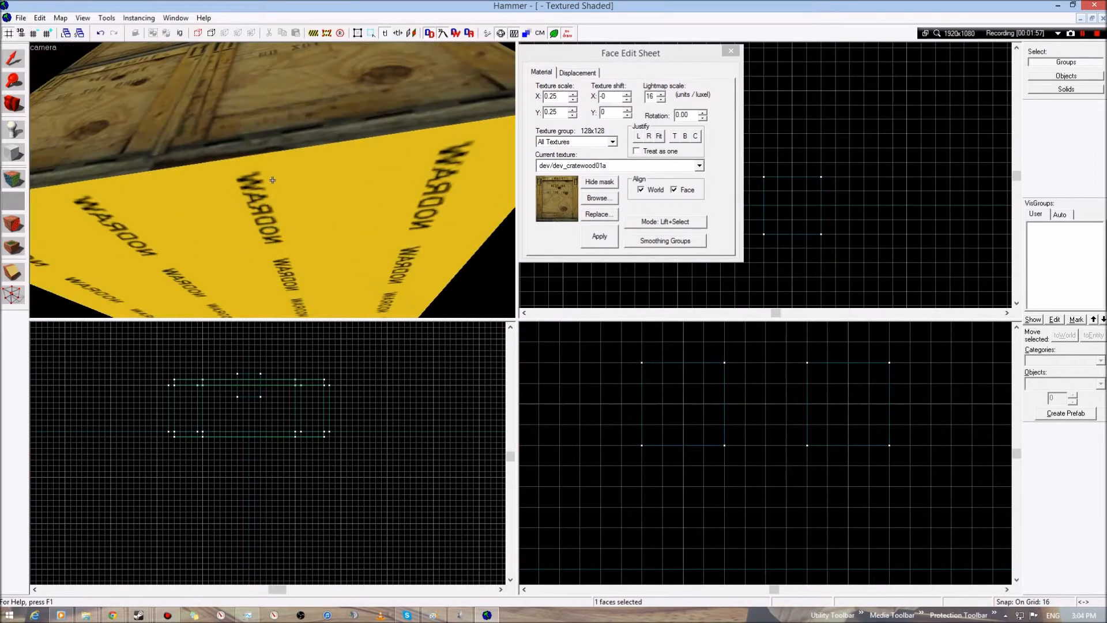
pyautogui.press('s')
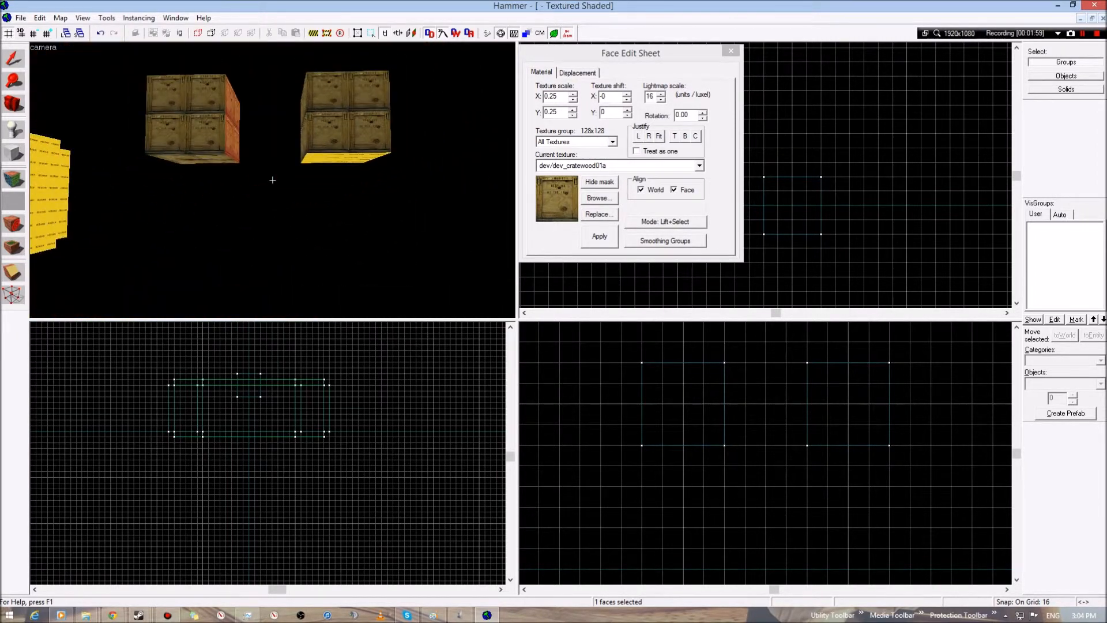
pyautogui.press('w')
pyautogui.press('s')
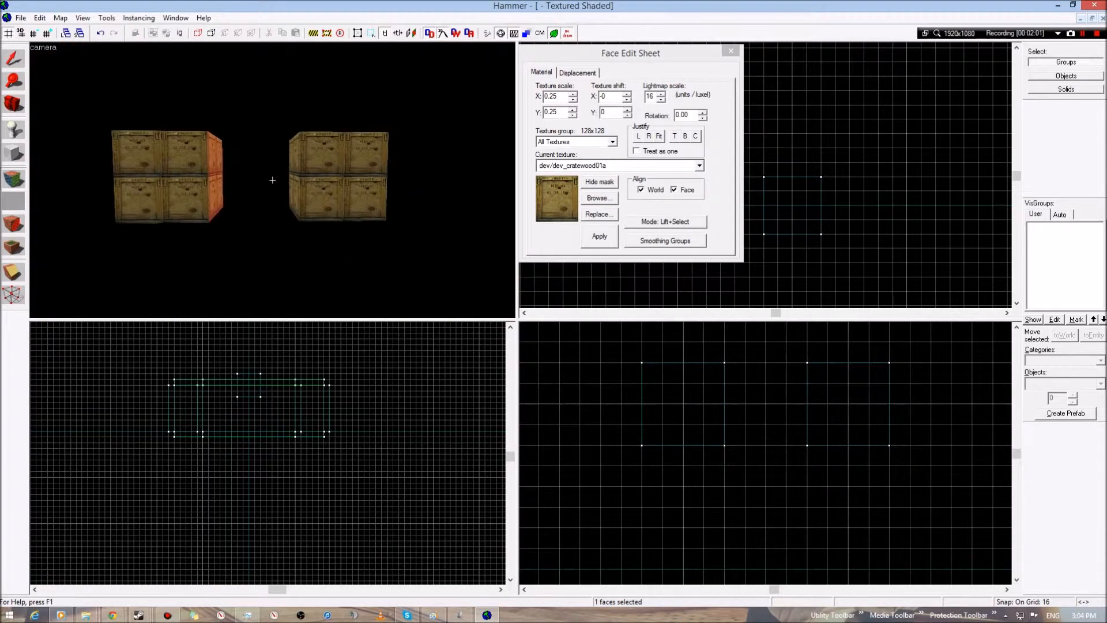
# Step: Lift the texture from the first crate block's front face, leaving only that face selected
pyautogui.press('w')
pyautogui.press('w')
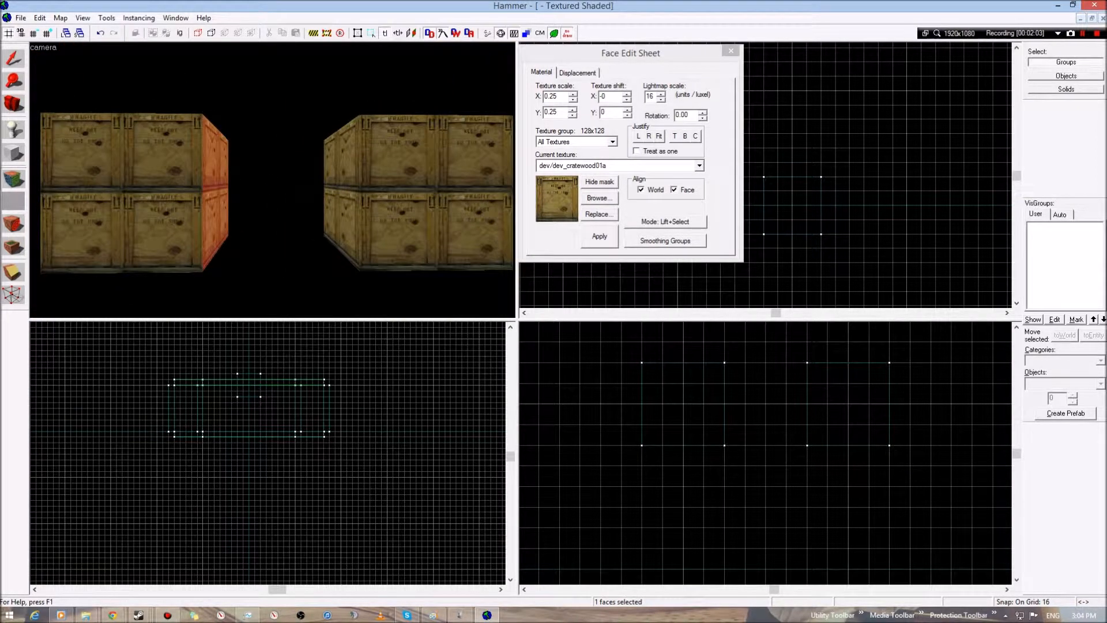
pyautogui.press('w')
pyautogui.press('s')
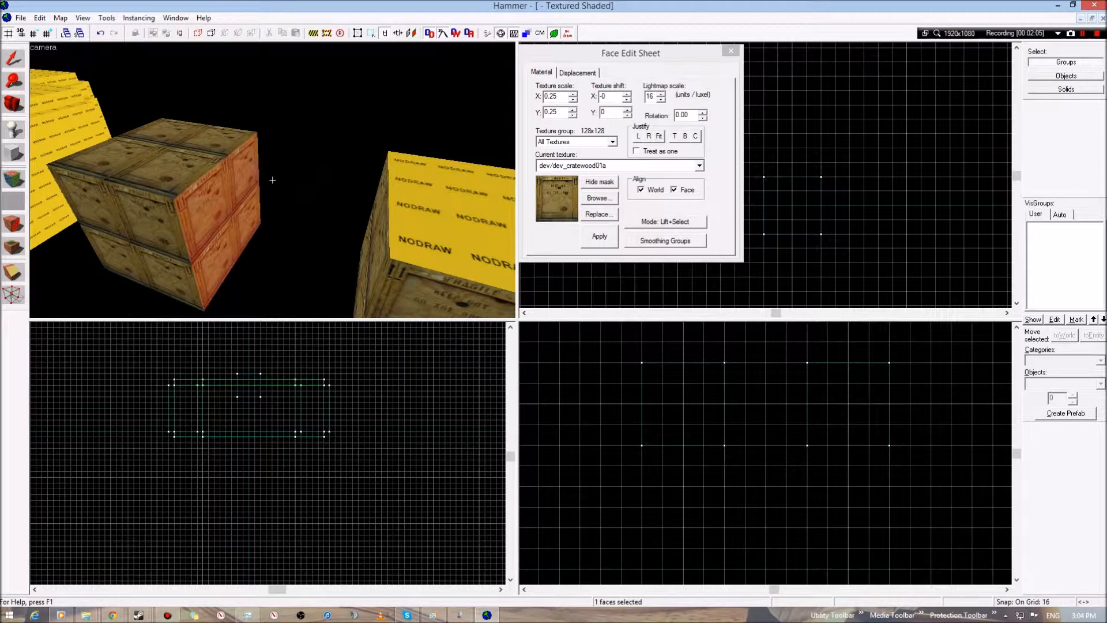
pyautogui.press('s')
pyautogui.press('w')
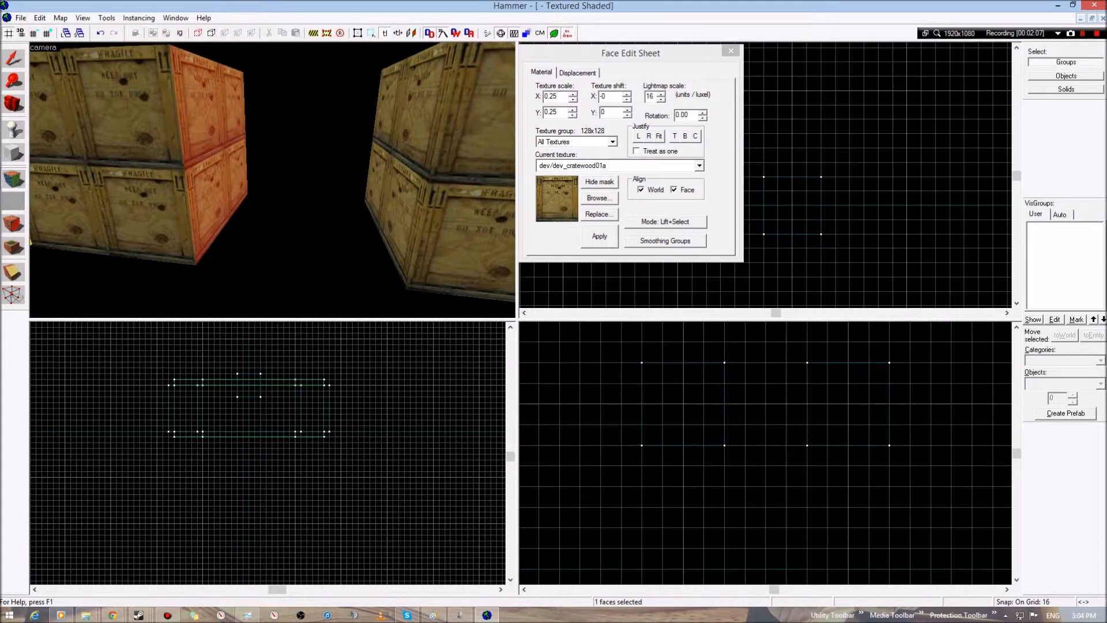
pyautogui.click(122, 110)
pyautogui.press('z')
pyautogui.press('s')
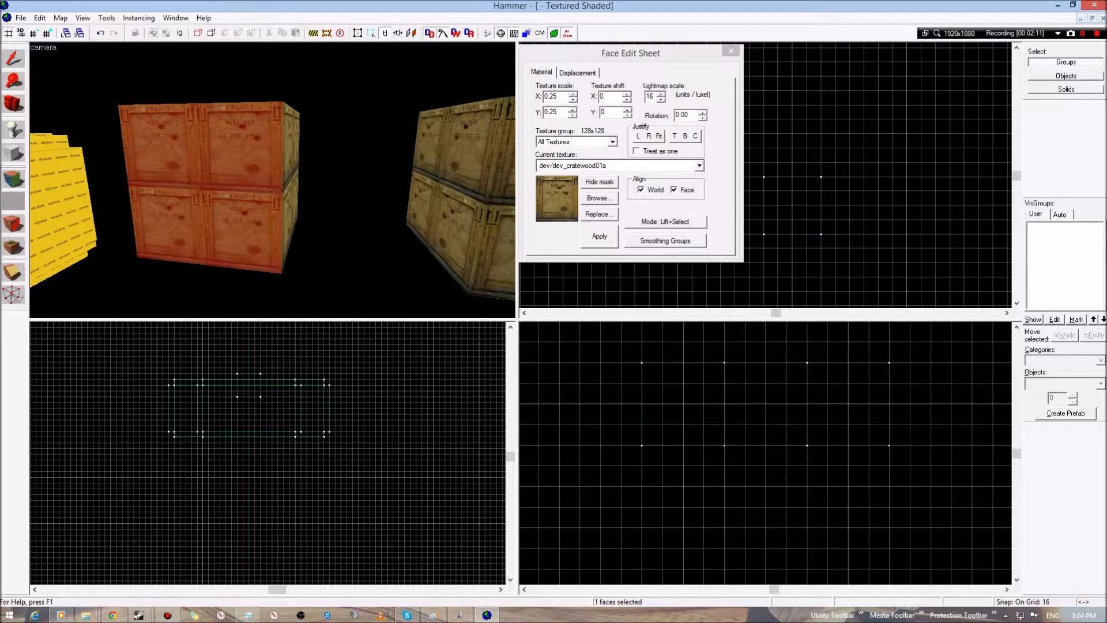
# Step: Stretch the crate texture on the selected front face horizontally, ending at an X texture scale of 1.15
pyautogui.click(572, 94)
pyautogui.click(572, 94)
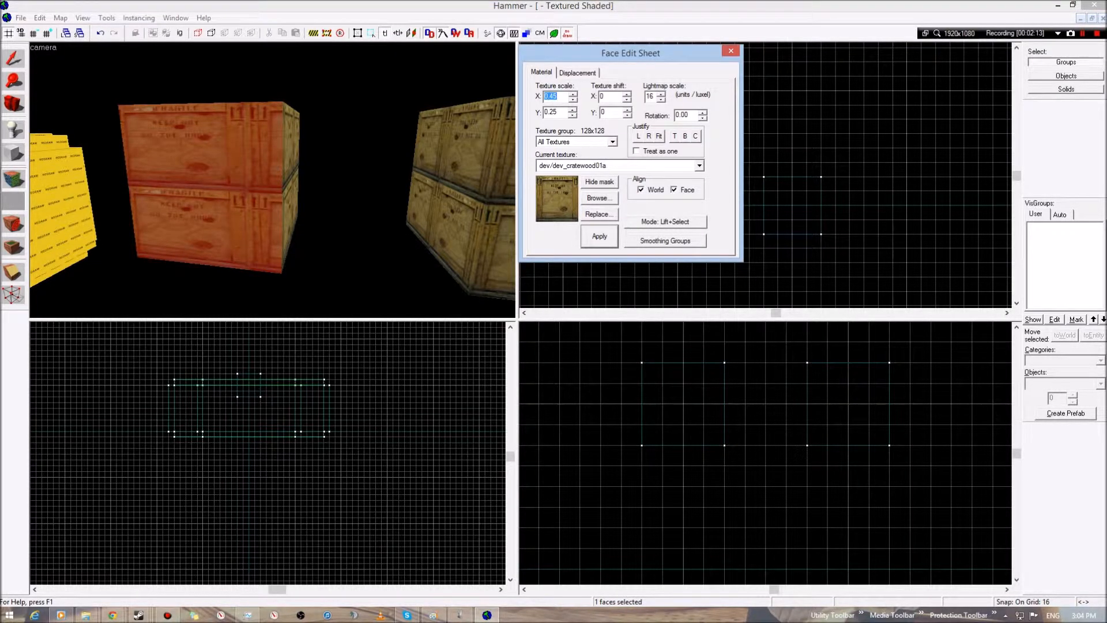
pyautogui.click(572, 94)
pyautogui.click(572, 94)
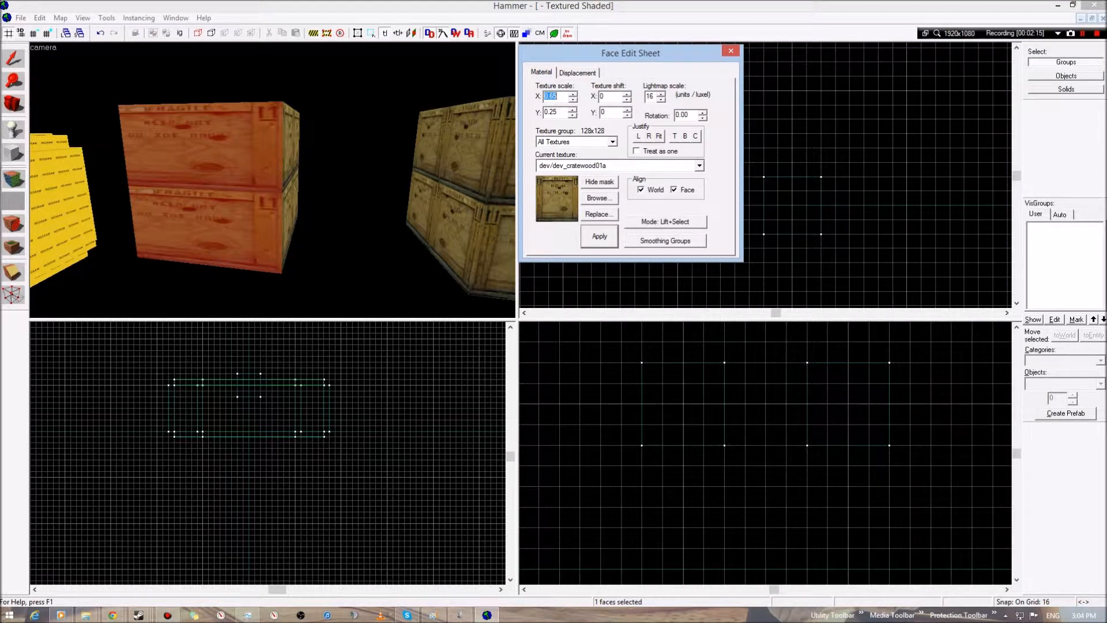
pyautogui.click(573, 99)
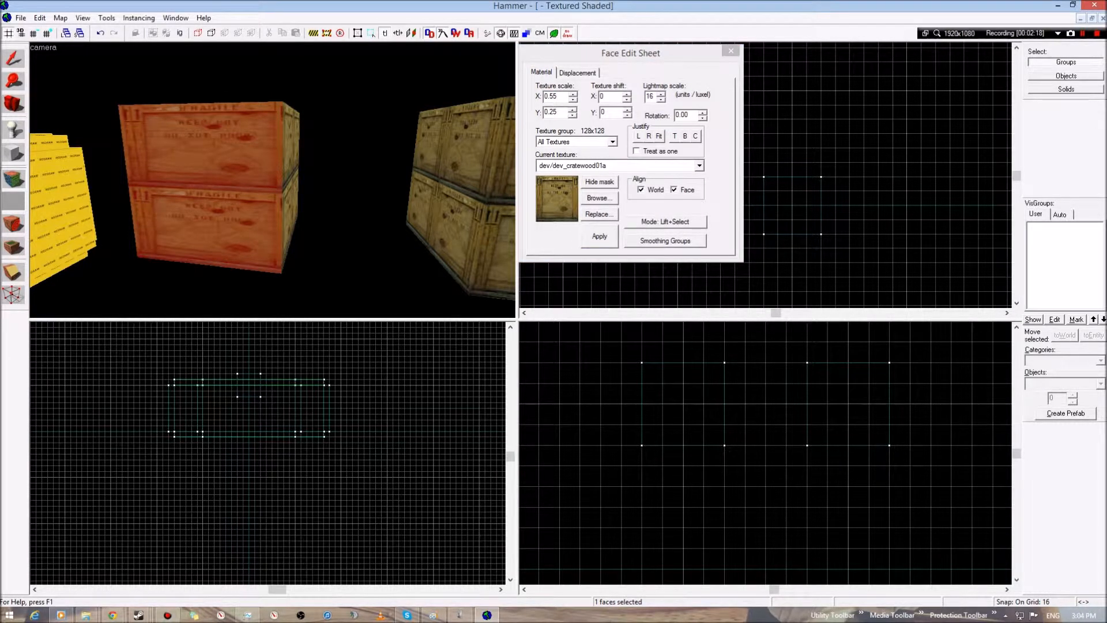
pyautogui.click(572, 94)
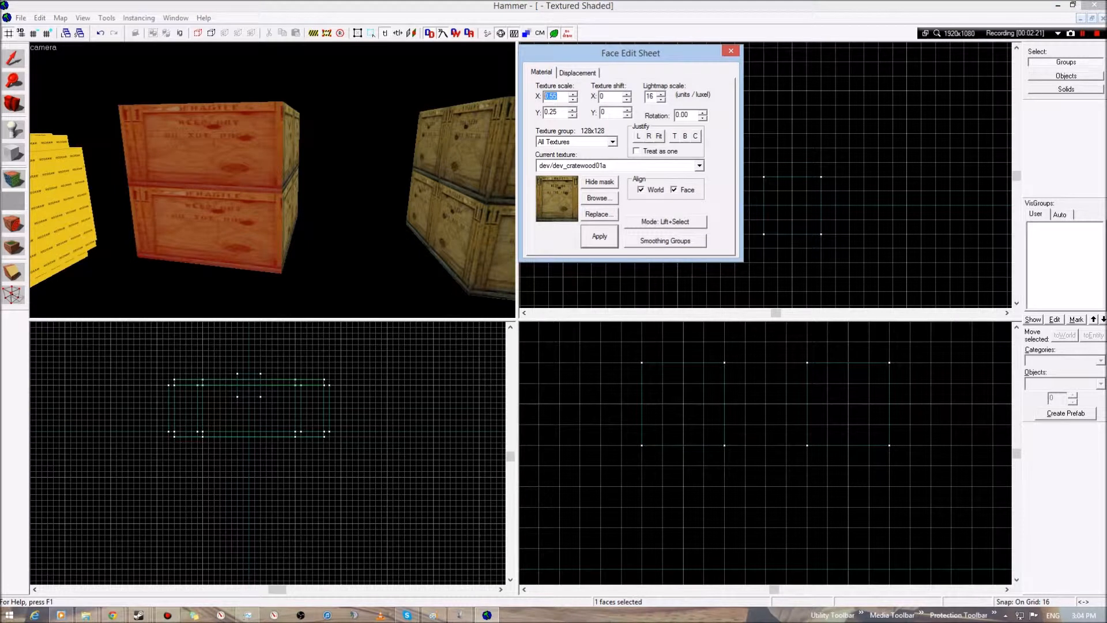
pyautogui.click(572, 94)
pyautogui.click(572, 94)
pyautogui.click(572, 94)
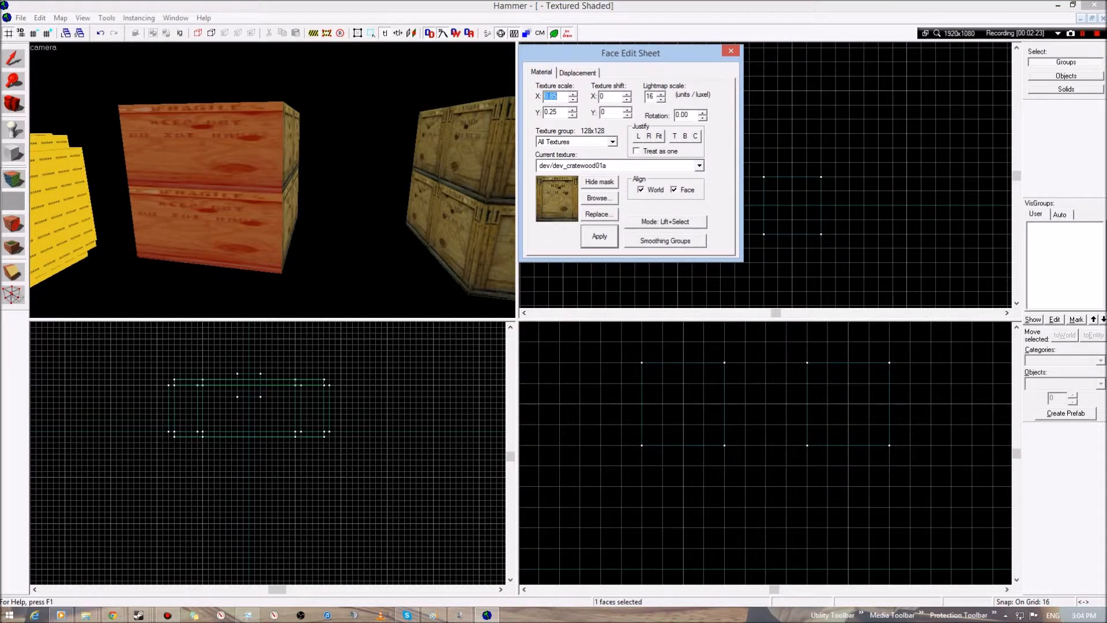
pyautogui.click(573, 94)
pyautogui.click(572, 94)
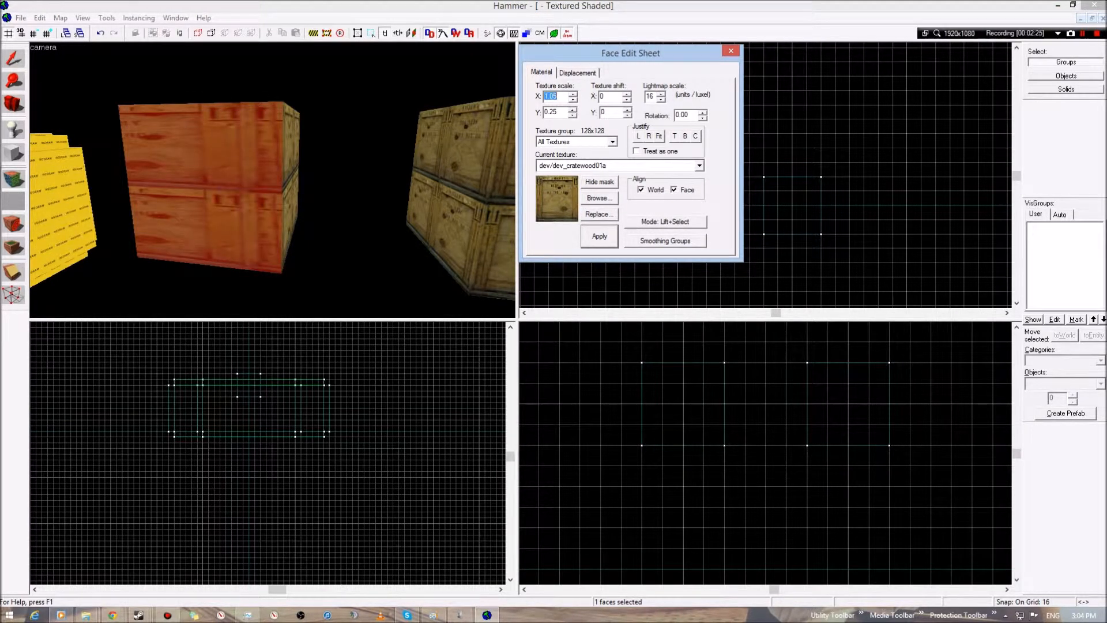
pyautogui.click(573, 94)
pyautogui.click(573, 94)
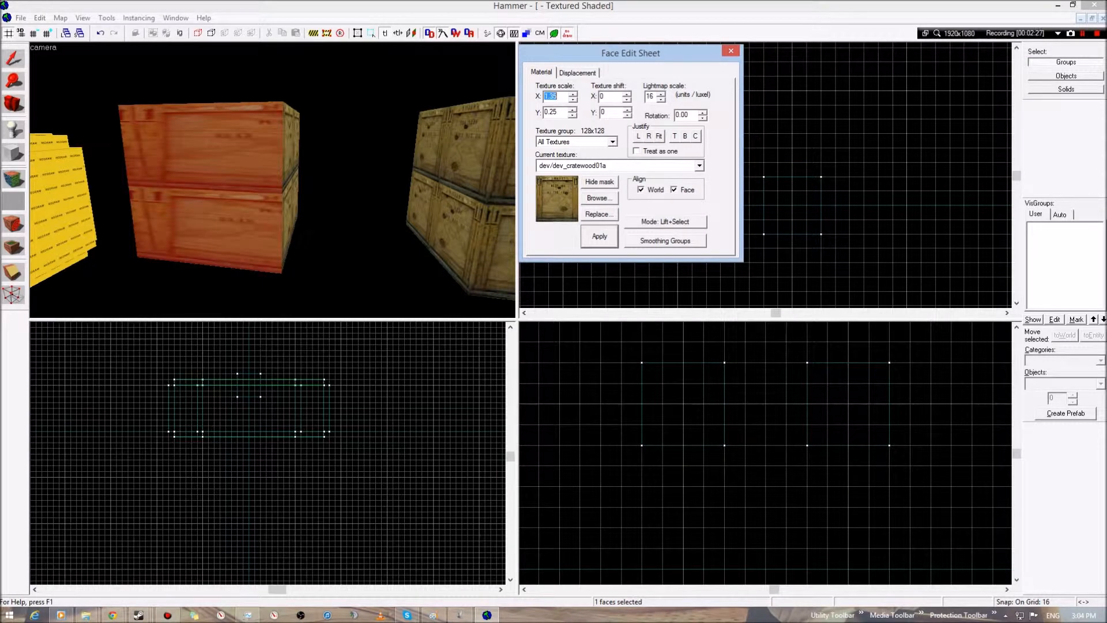
pyautogui.click(573, 99)
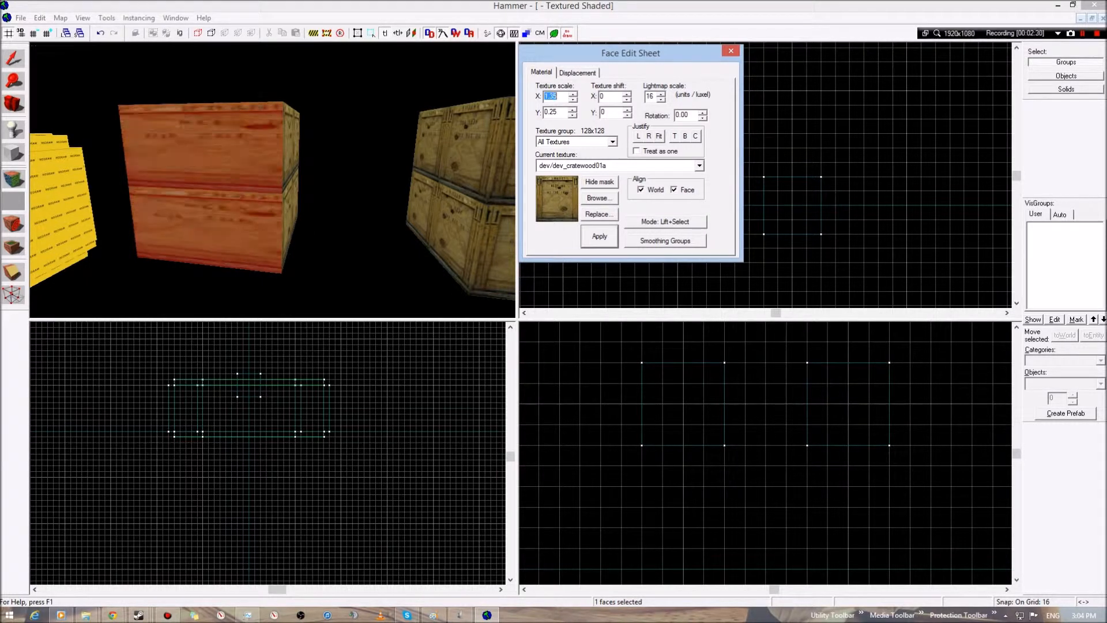
pyautogui.click(572, 99)
# Step: Stretch the crate texture on the selected front face vertically to a Y texture scale of 1.55
pyautogui.click(572, 110)
pyautogui.click(572, 110)
pyautogui.click(572, 109)
pyautogui.click(573, 110)
pyautogui.click(573, 110)
pyautogui.click(573, 110)
pyautogui.click(572, 109)
pyautogui.click(573, 109)
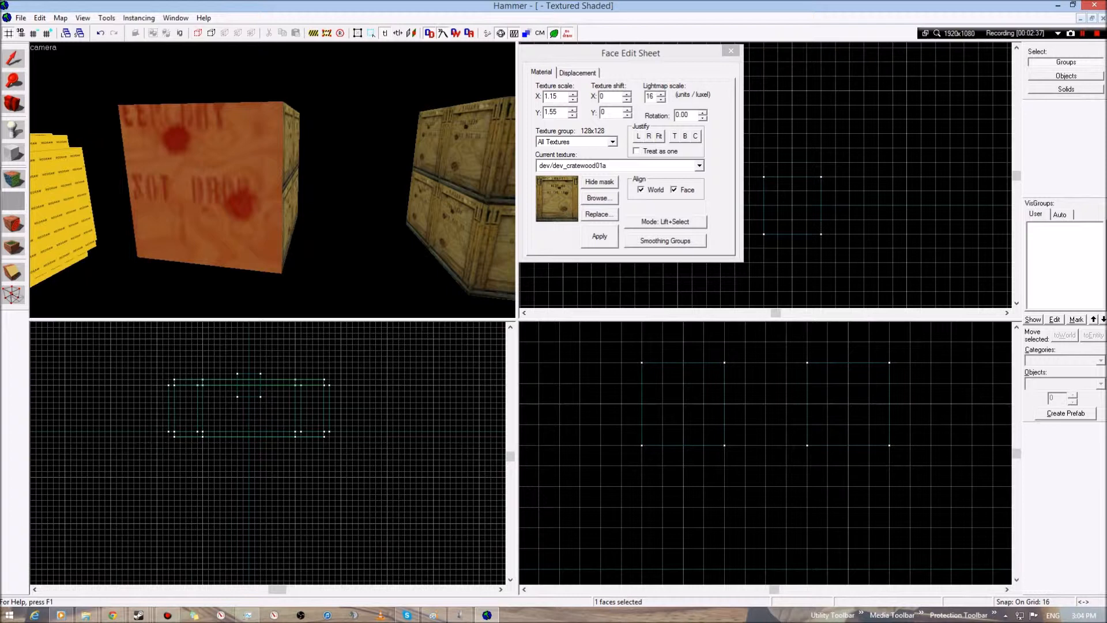
# Step: Fit the crate texture to the selected front face and apply the fitted texture to the first block's adjacent side face
pyautogui.click(659, 136)
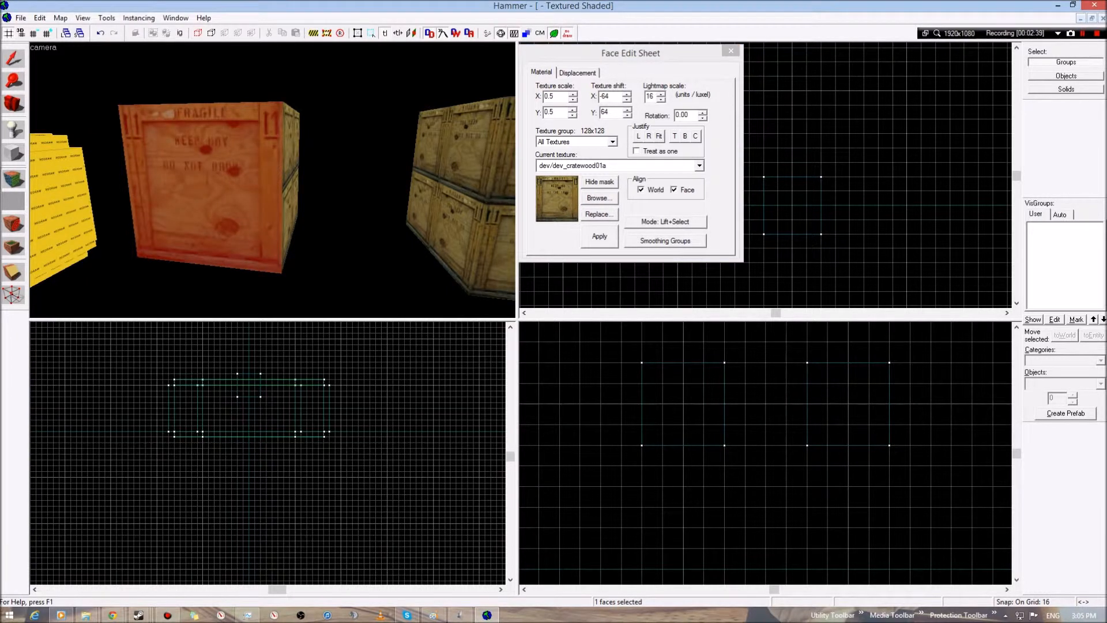
pyautogui.rightClick(291, 179)
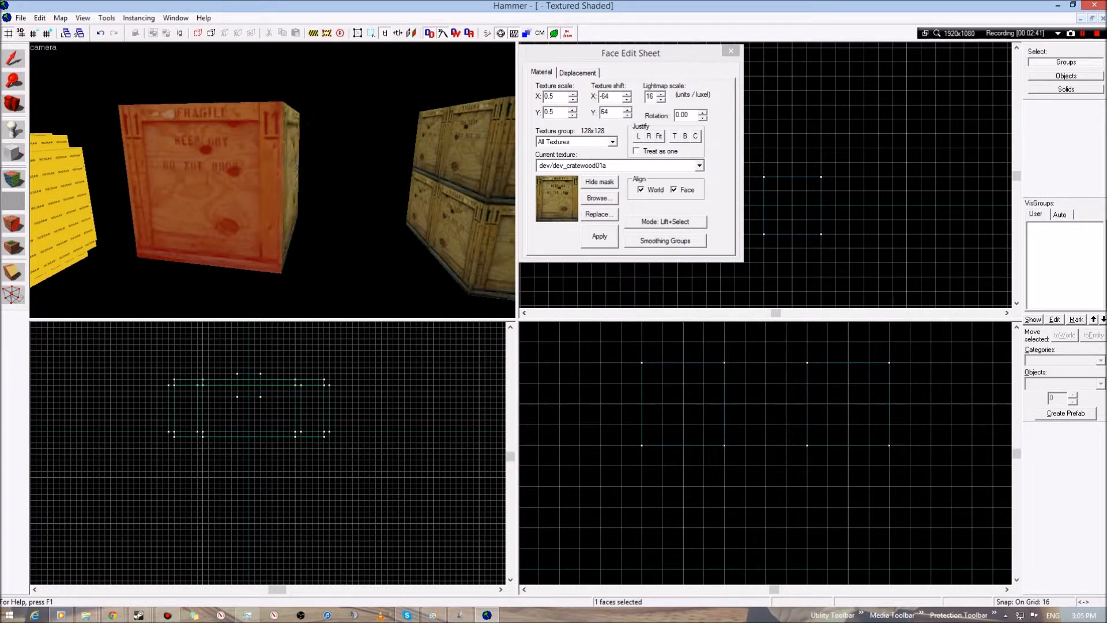
pyautogui.press('z')
pyautogui.press('a')
pyautogui.press('z')
pyautogui.rightClick(278, 180)
pyautogui.press('z')
pyautogui.press('a')
pyautogui.press('a')
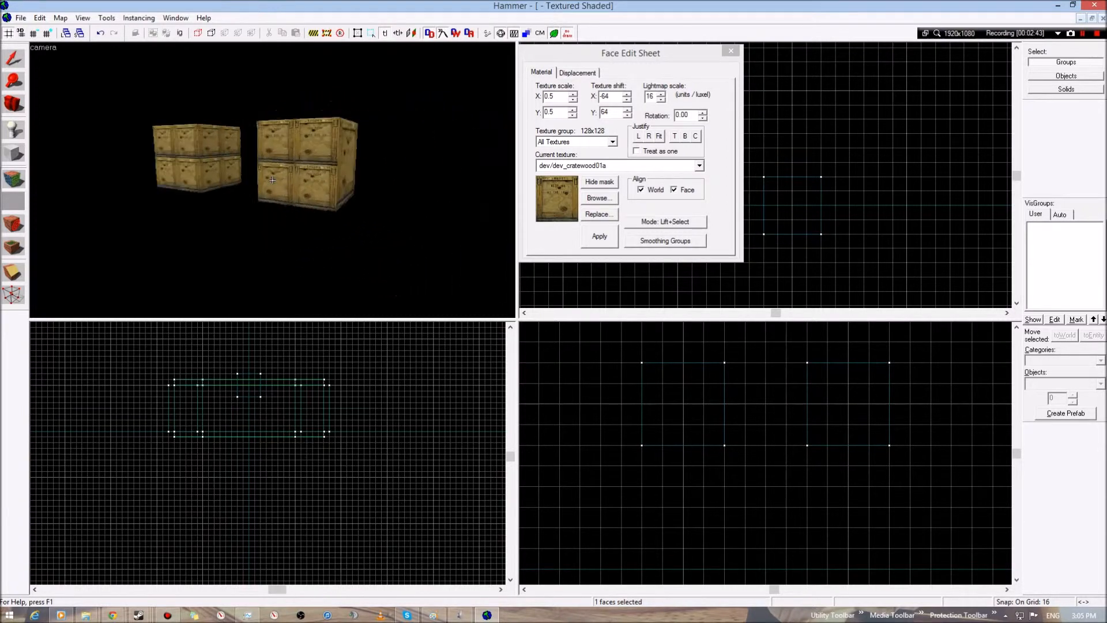
# Step: Apply the fitted crate texture to the side faces of the second block, leaving its nodraw top as it is
pyautogui.press('w')
pyautogui.press('s')
pyautogui.press('d')
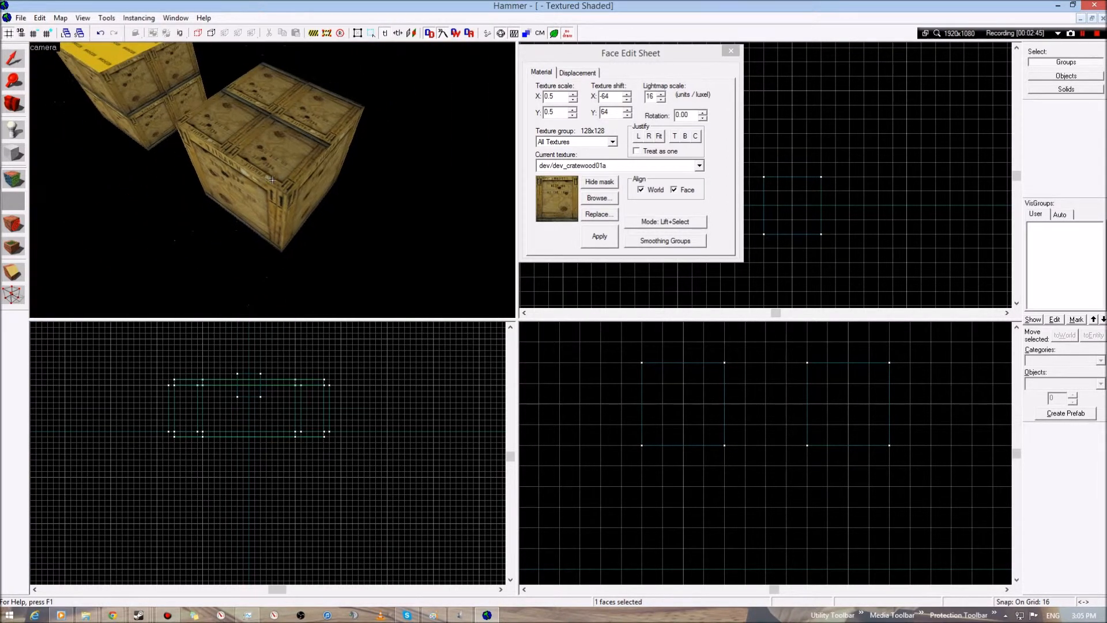
pyautogui.press('d')
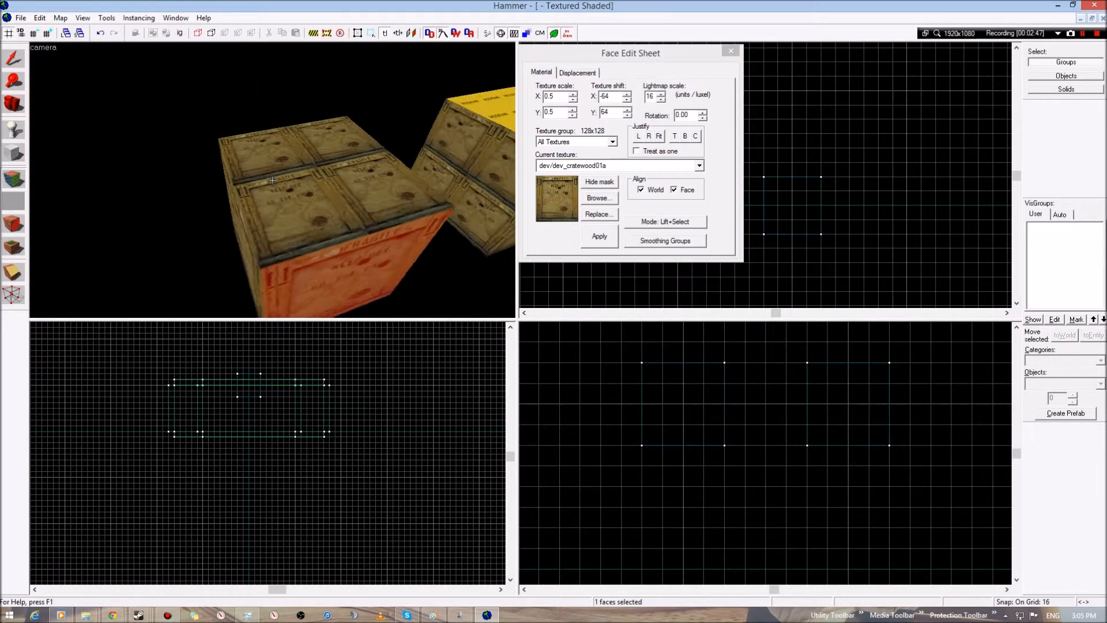
pyautogui.press('d')
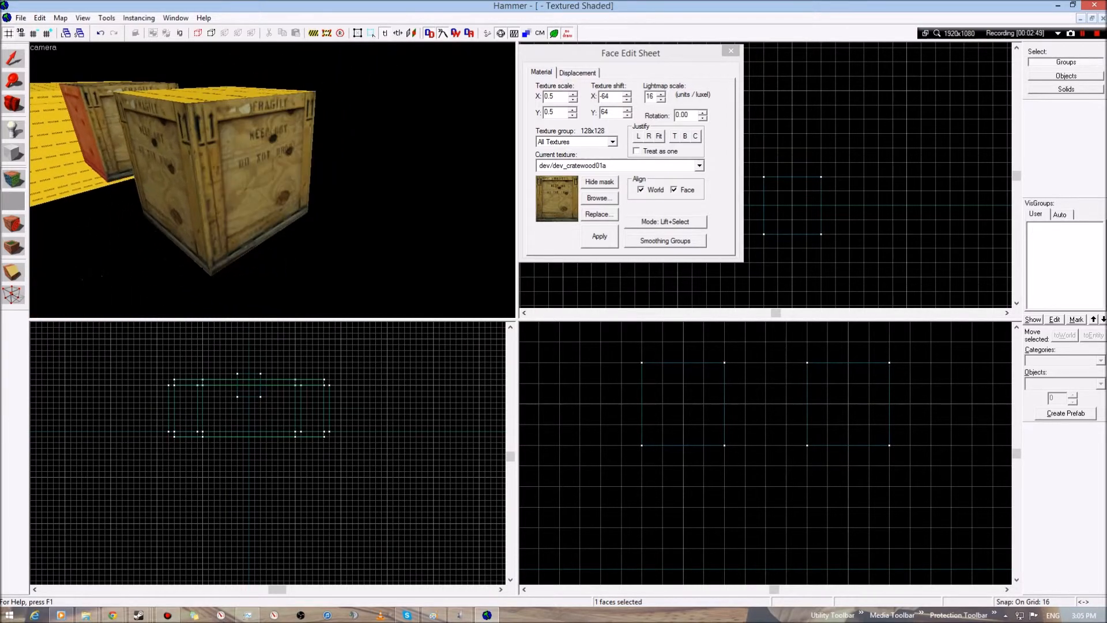
pyautogui.press('d')
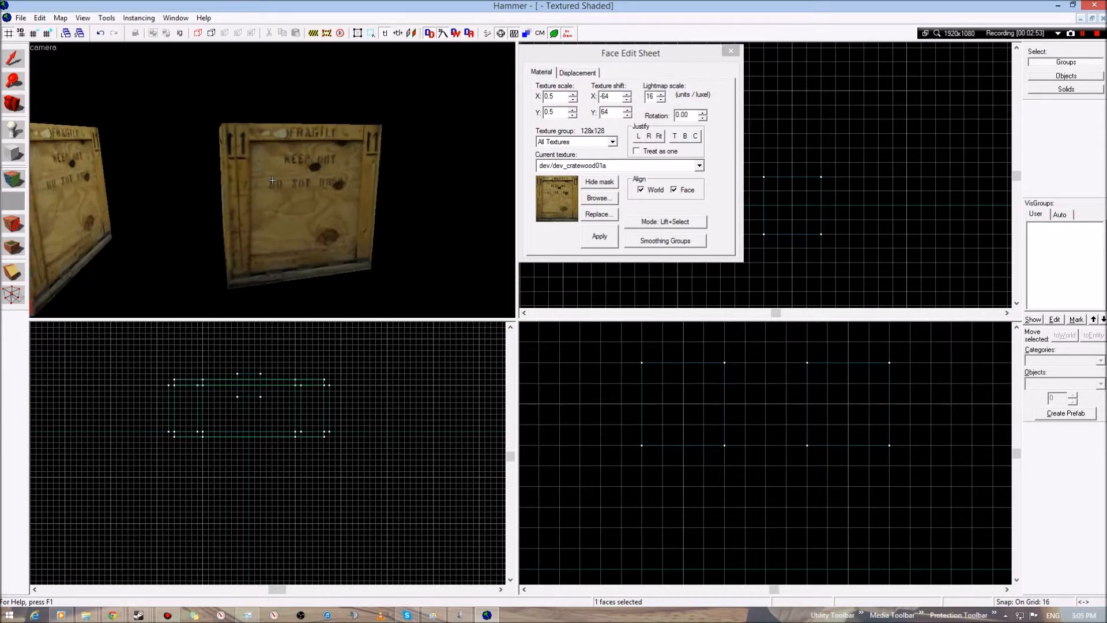
pyautogui.press('s')
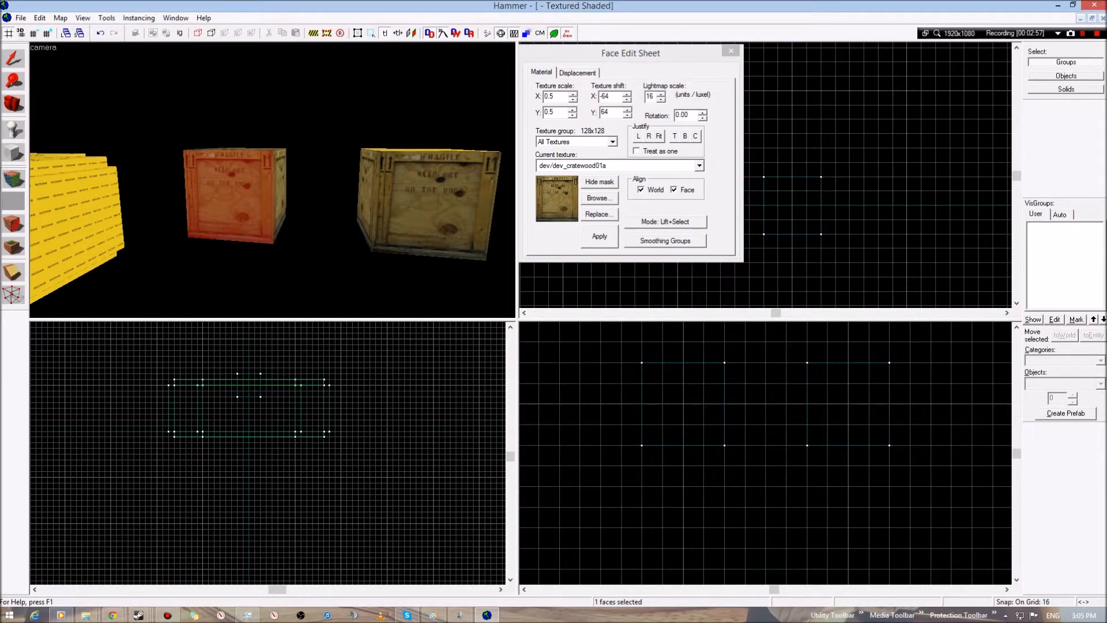
# Step: Set the selected front face's texture shift to X -120 and Y 205, and close the Face Edit Sheet
pyautogui.click(627, 110)
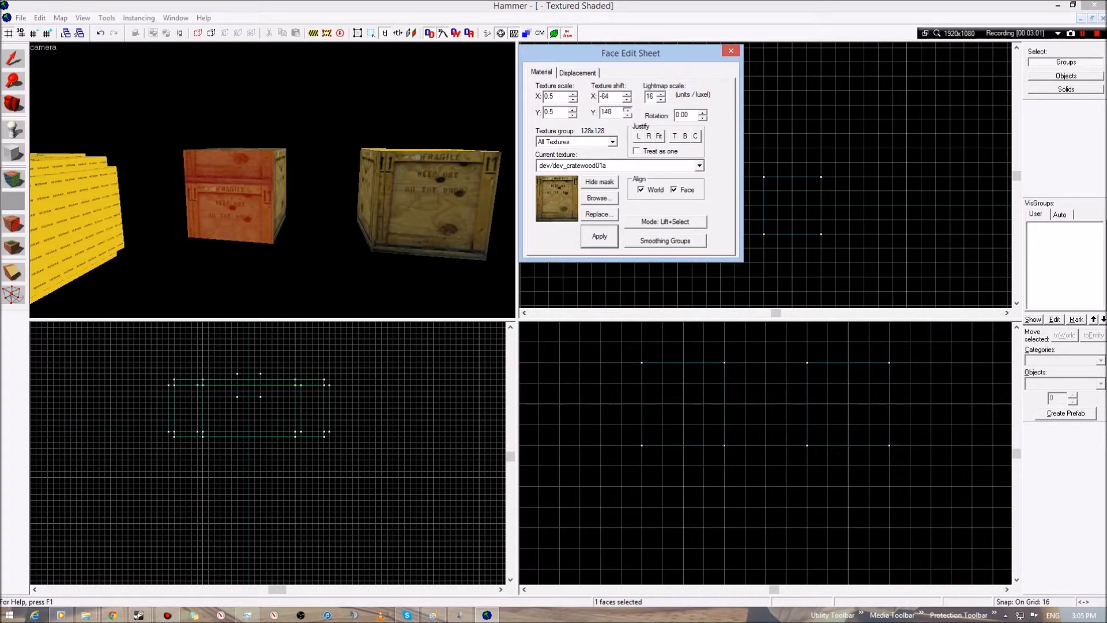
pyautogui.click(627, 100)
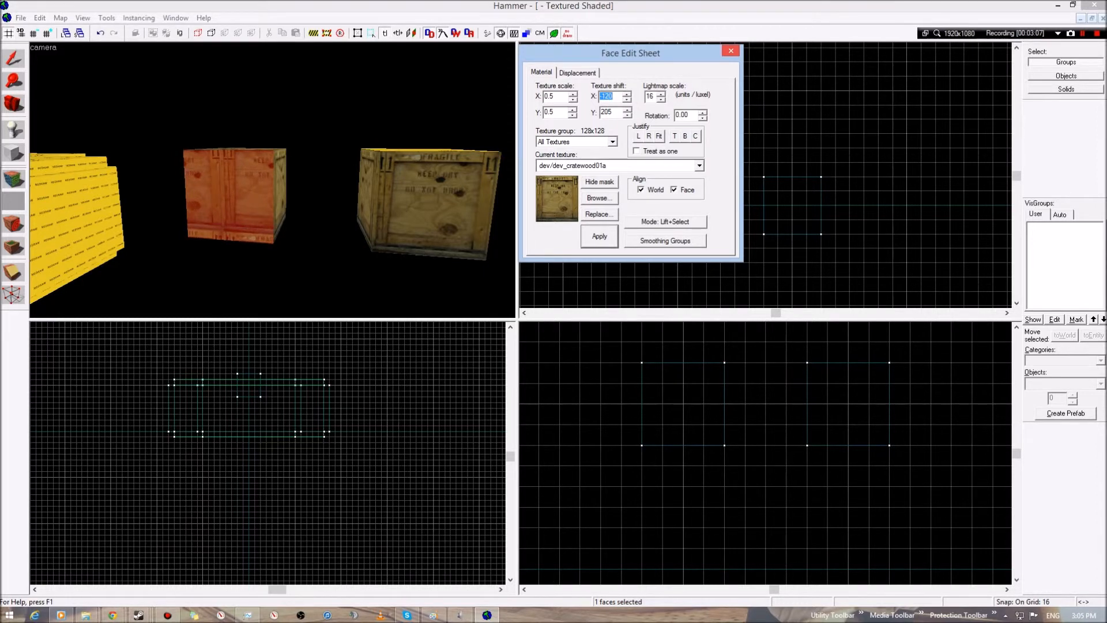
pyautogui.click(577, 73)
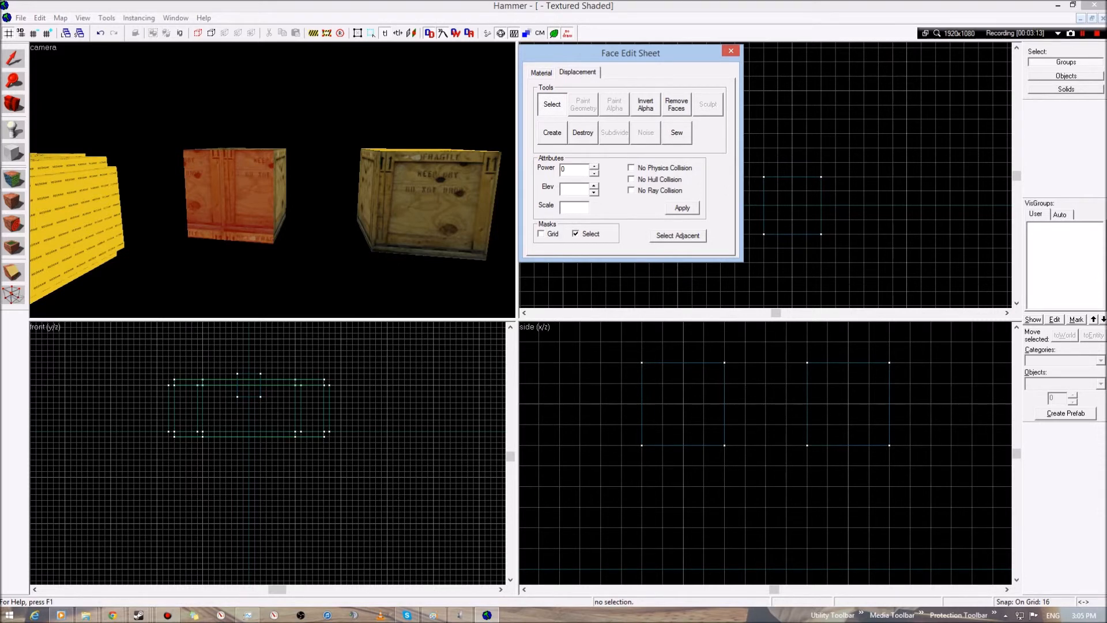
pyautogui.click(730, 50)
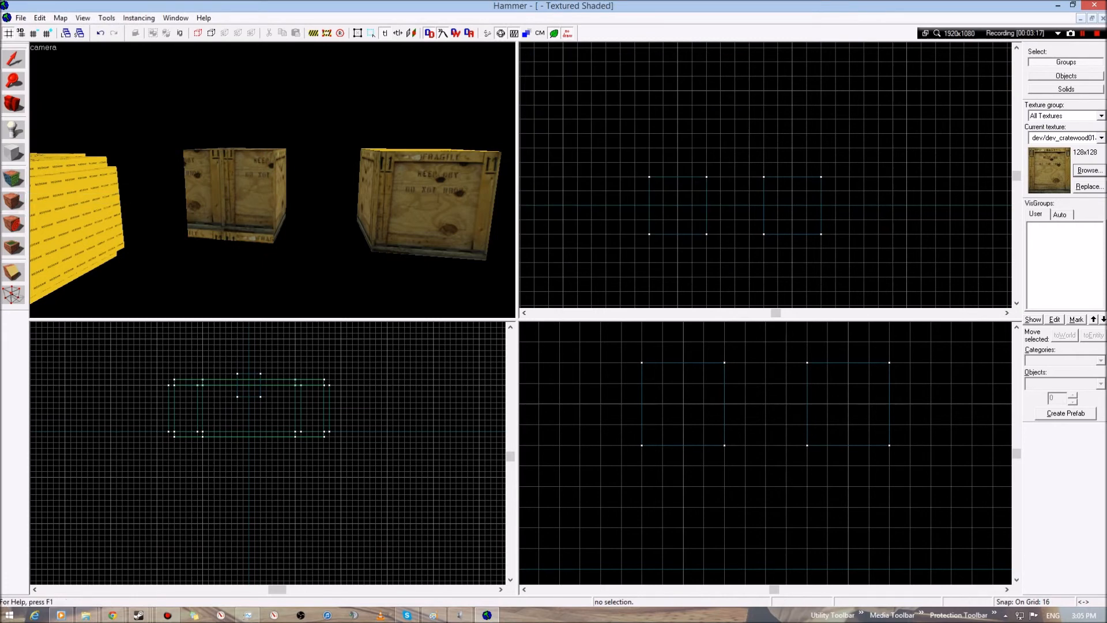
# Step: Delete both crate demonstration blocks outside the nodraw room
pyautogui.click(235, 196)
pyautogui.press('Delete')
pyautogui.click(429, 203)
pyautogui.press('Delete')
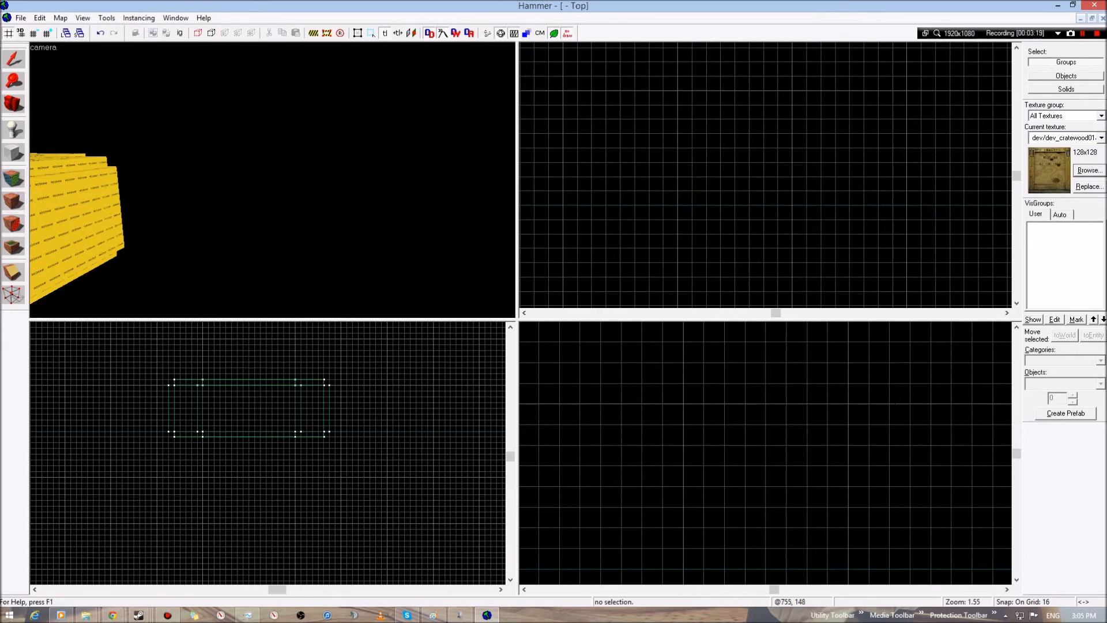